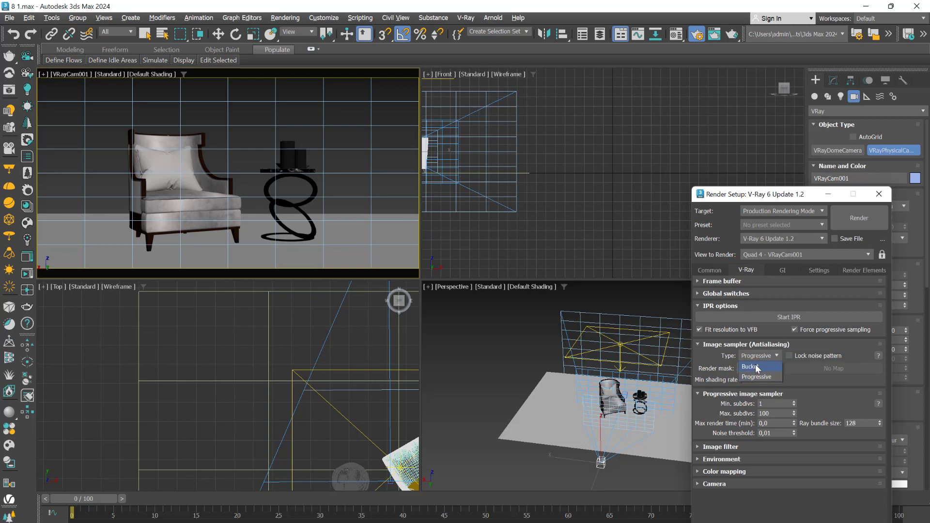
- Start an interactive render (IPR) of the VRayCam001 view and move the render windows clear of the viewports
left_click(787, 316)
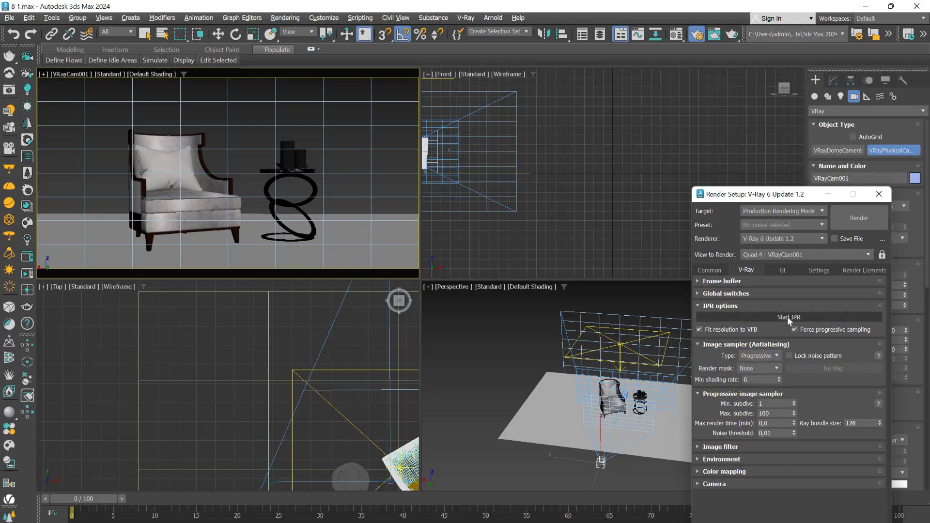
left_click_drag(497, 442, 440, 73)
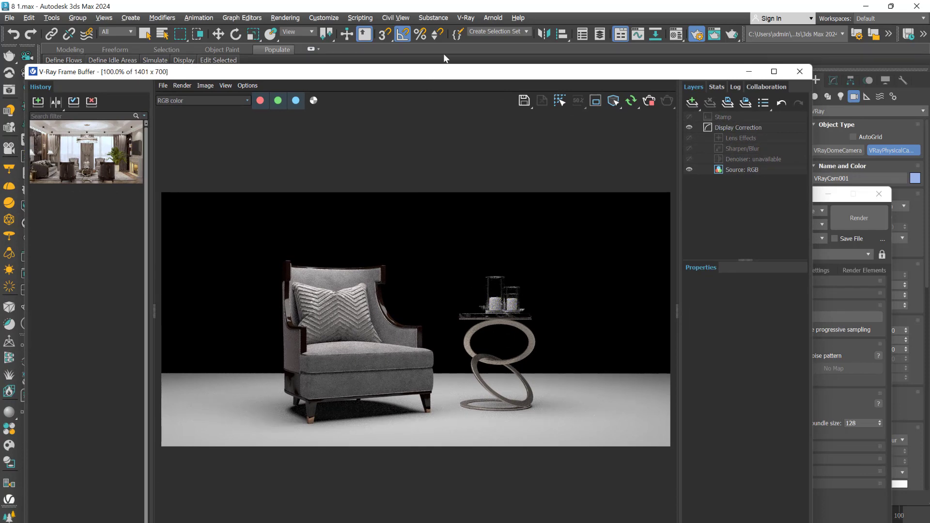
left_click_drag(453, 77, 500, 329)
left_click_drag(771, 198, 763, 208)
left_click_drag(725, 322, 725, 420)
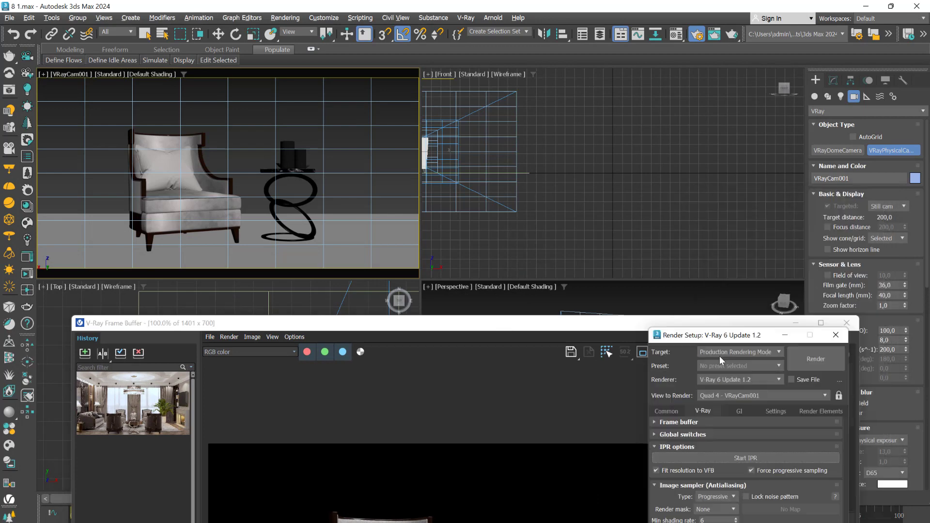
left_click_drag(613, 323, 592, 419)
- Leave camera creation, select the plane light above the armchair and display its parameters
left_click(528, 326)
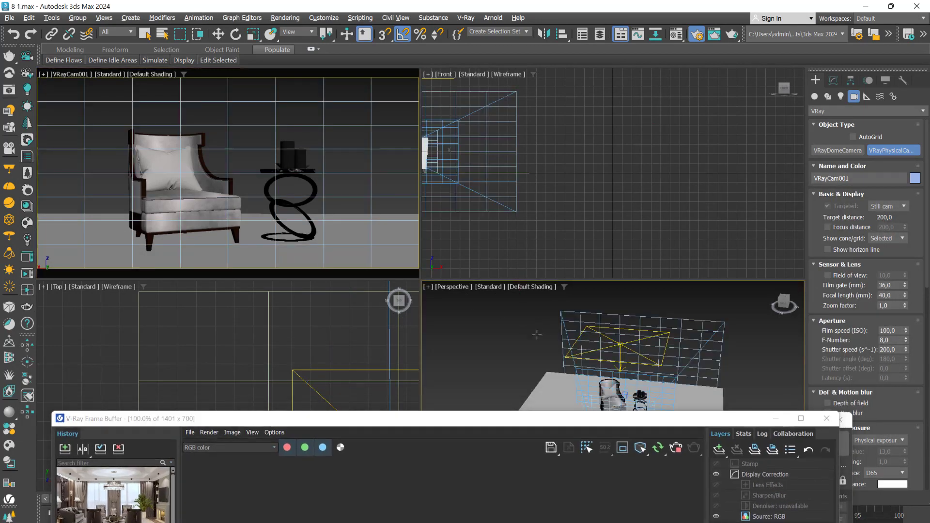
left_click(573, 360)
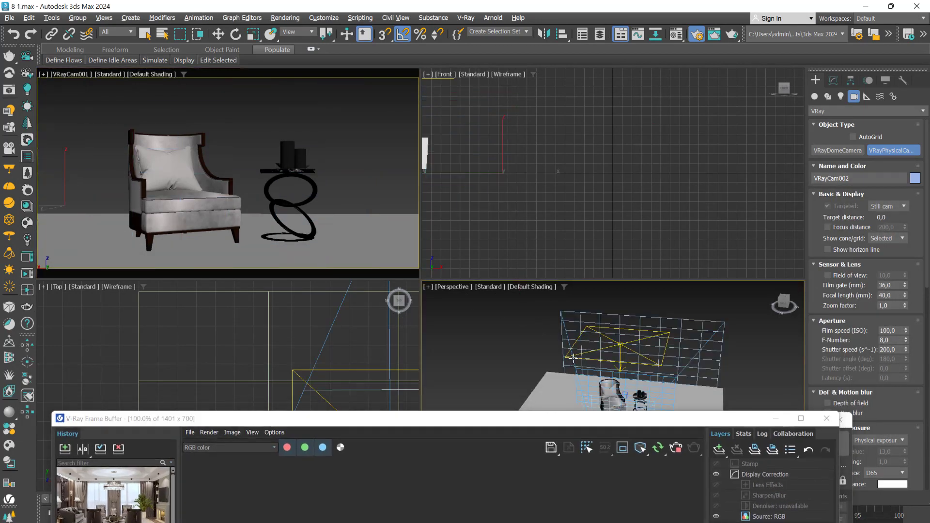
right_click(497, 356)
left_click(594, 359)
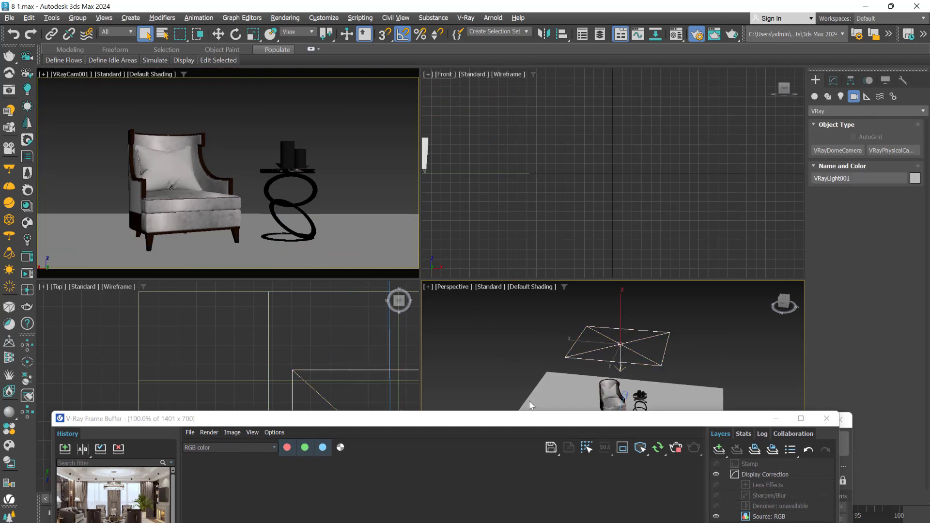
left_click(833, 81)
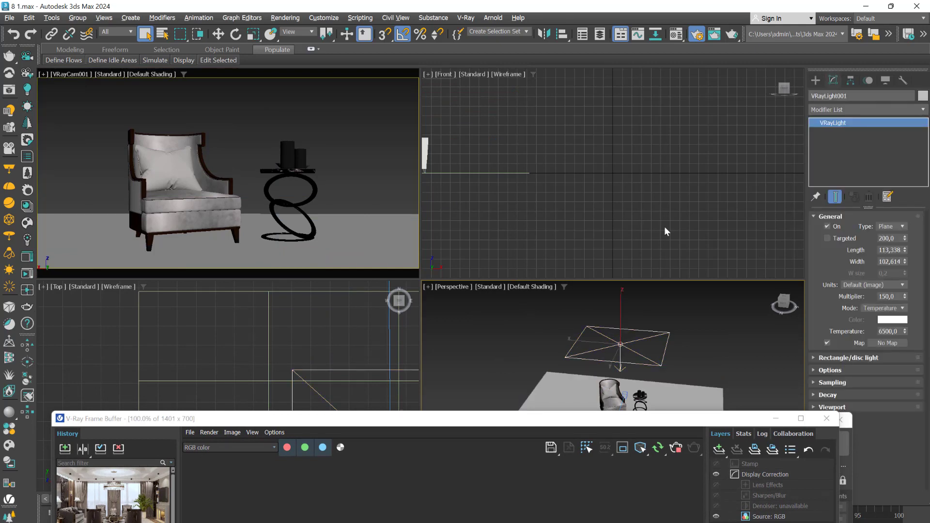
left_click(28, 142)
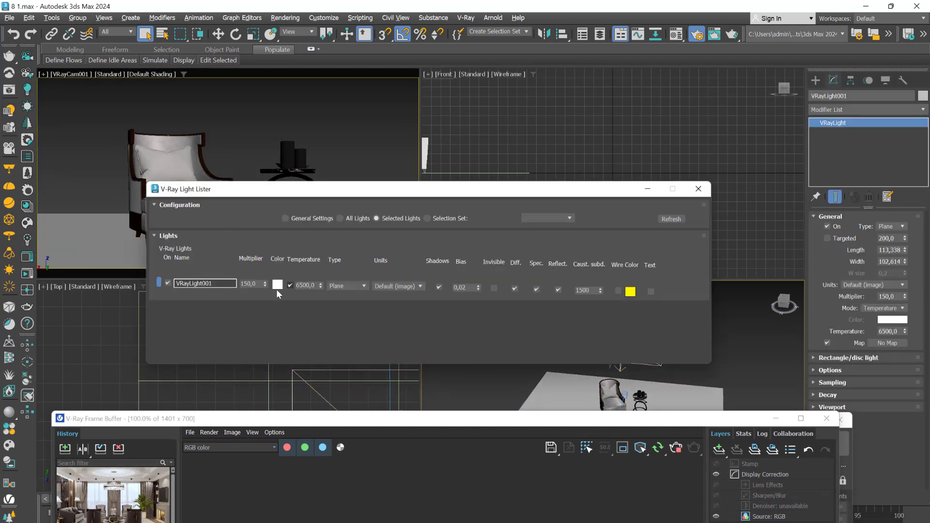
left_click(697, 189)
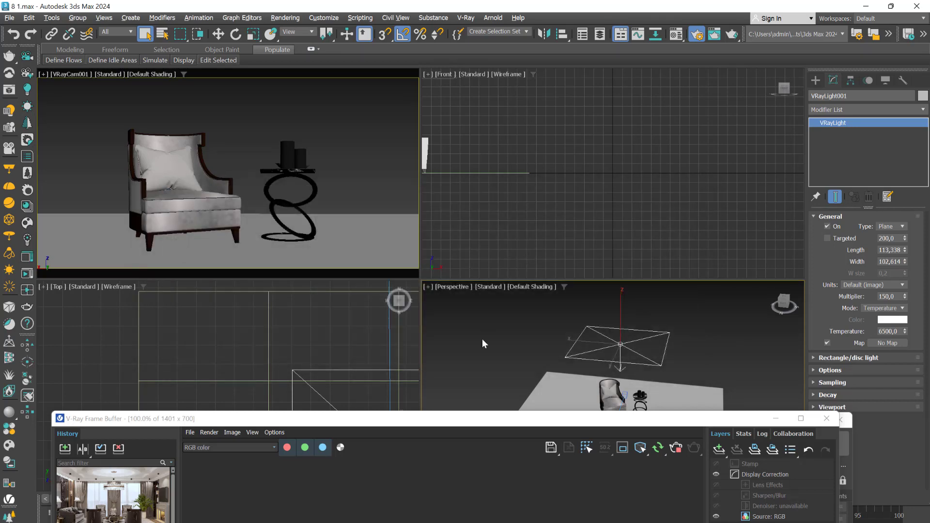
- Set the plane light's multiplier to 1 and switch the interactive render back to the VRayCam001 view
left_click_drag(484, 413, 495, 200)
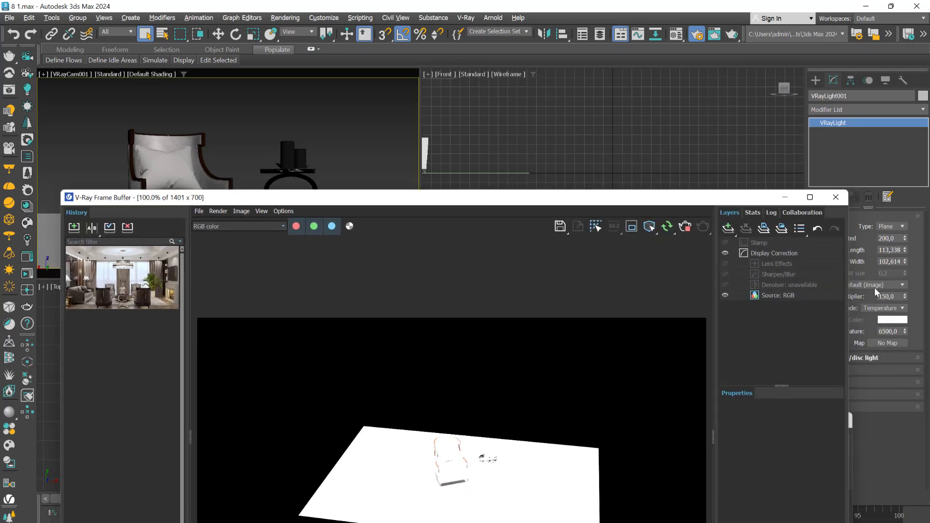
right_click(360, 144)
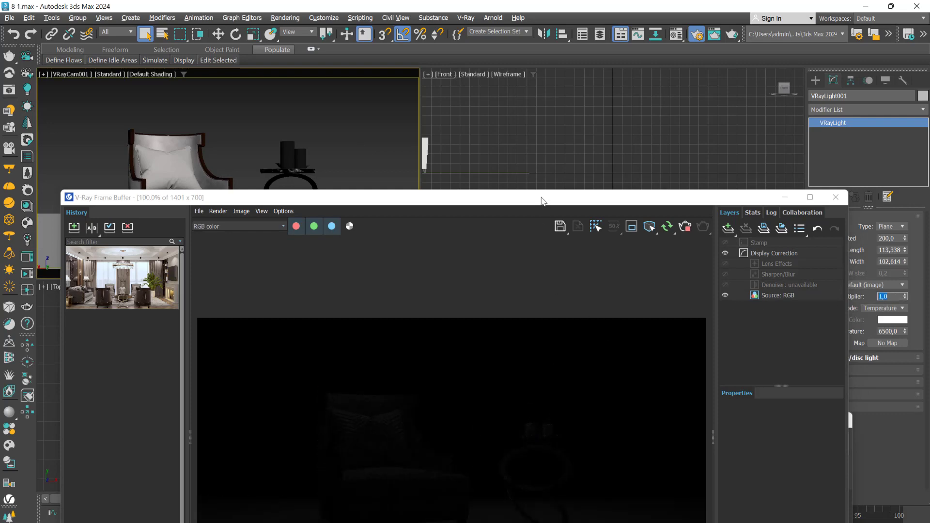
left_click_drag(542, 201, 549, 75)
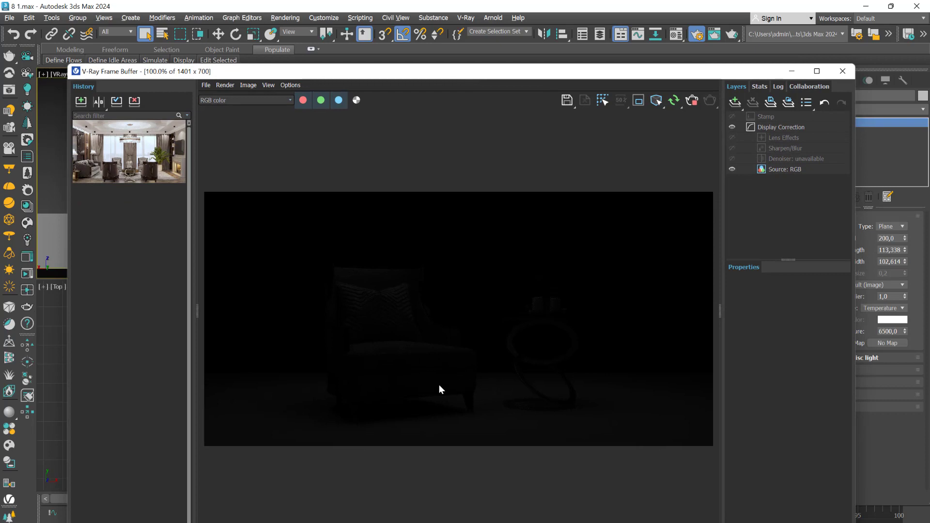
- Test the plane light's multiplier at 10 in the interactive render, and set it to 150
left_click(892, 297)
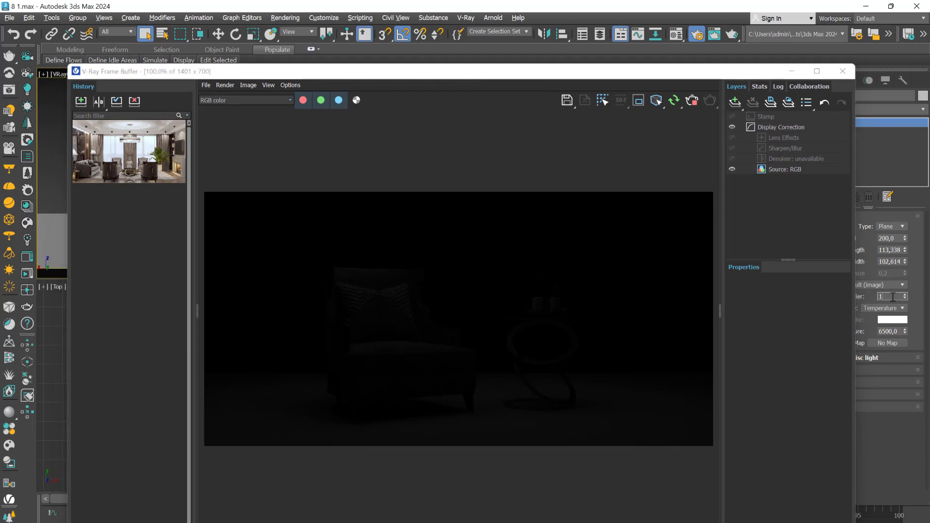
type("10")
key("Return")
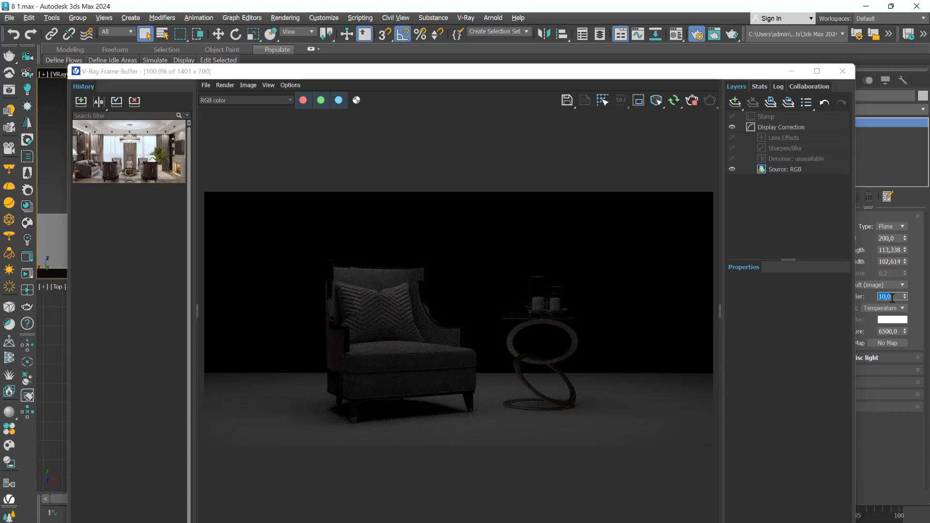
type("150")
key("Return")
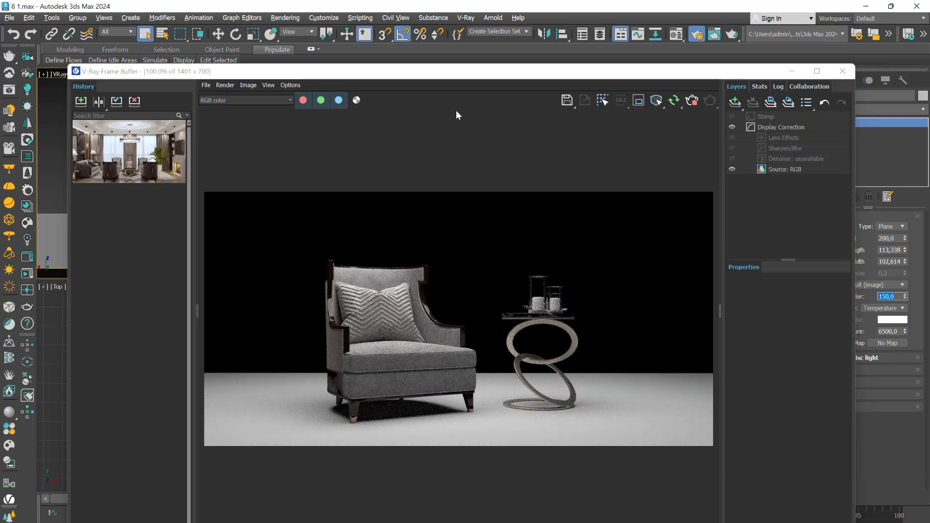
left_click_drag(454, 73, 639, 210)
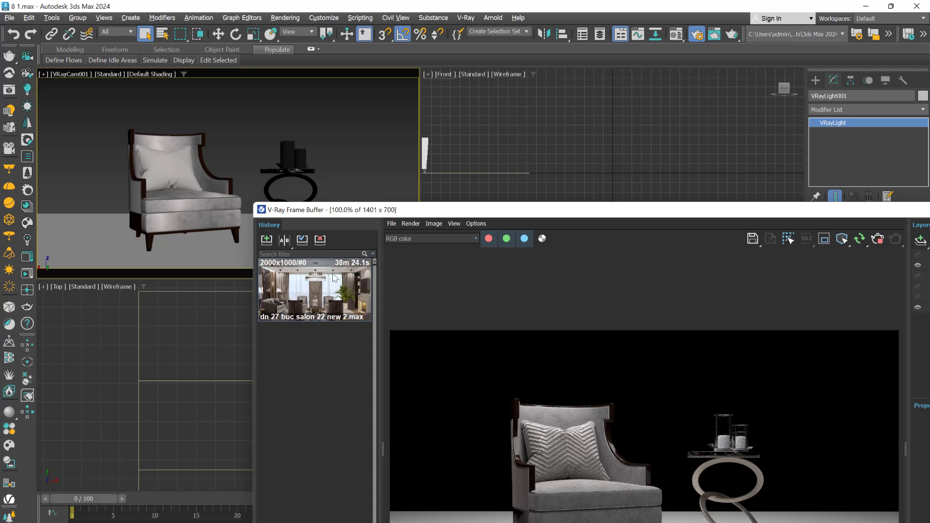
left_click_drag(637, 211, 492, 458)
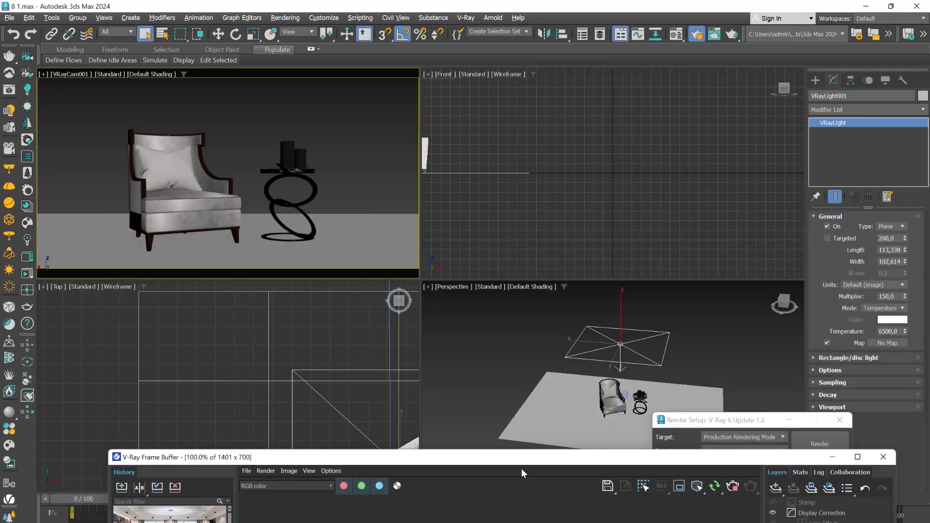
left_click_drag(514, 462, 501, 121)
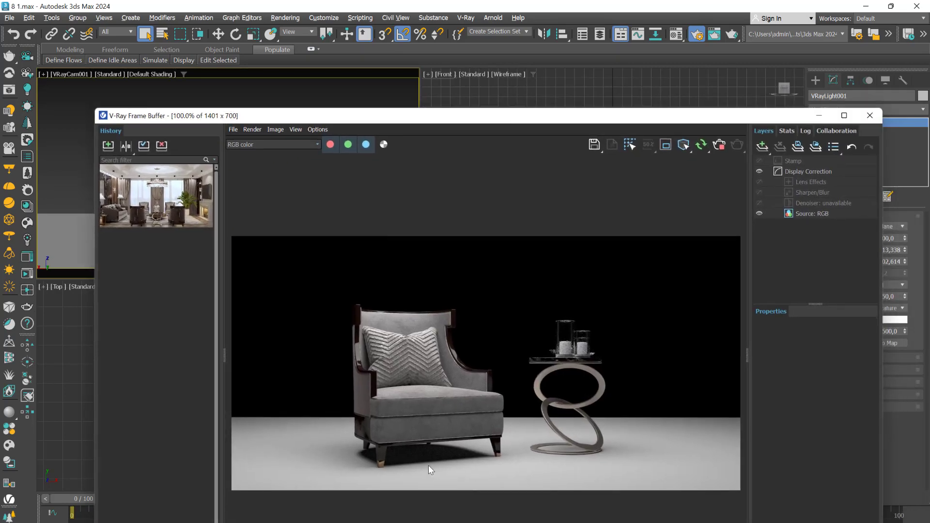
left_click_drag(591, 122, 569, 178)
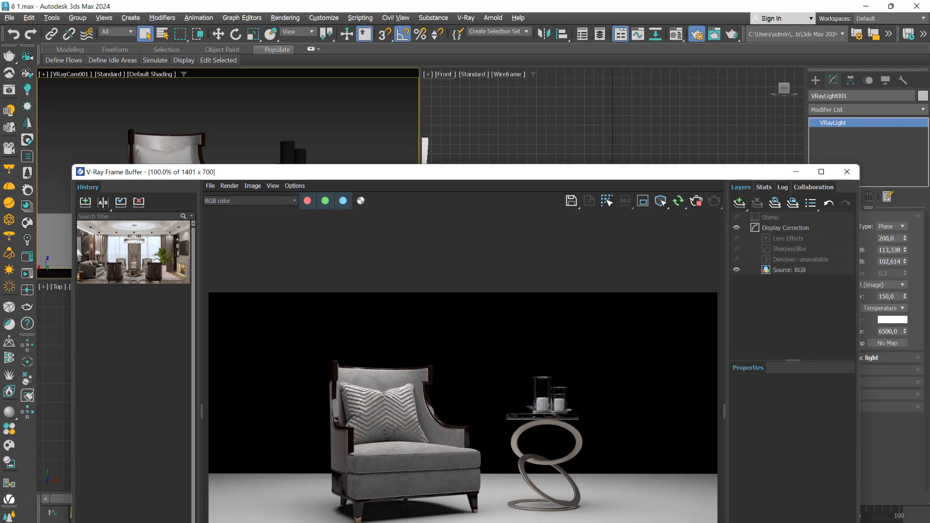
- Switch to Photoshop to look at the image sampler and ray sampling diagrams, and return to 3ds Max
mouse_move(625, 521)
left_click(632, 490)
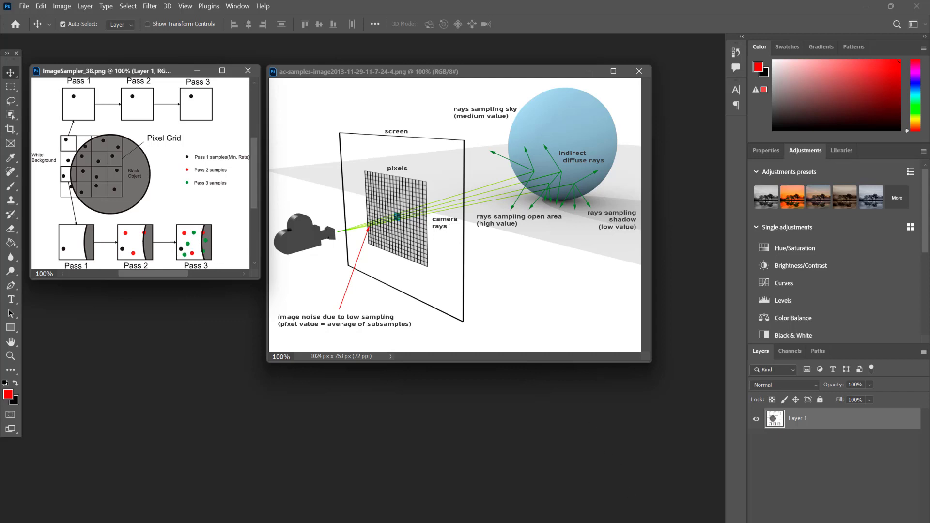
mouse_move(646, 522)
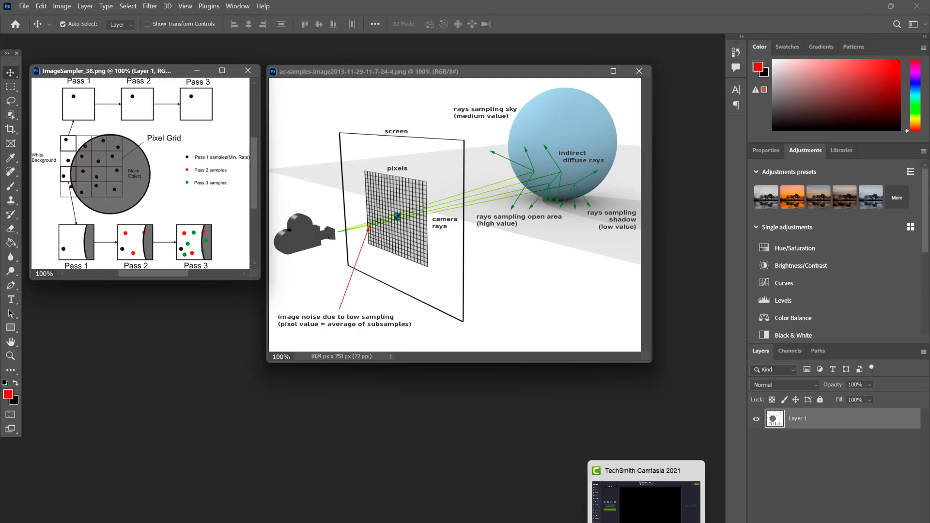
mouse_move(599, 522)
left_click(608, 490)
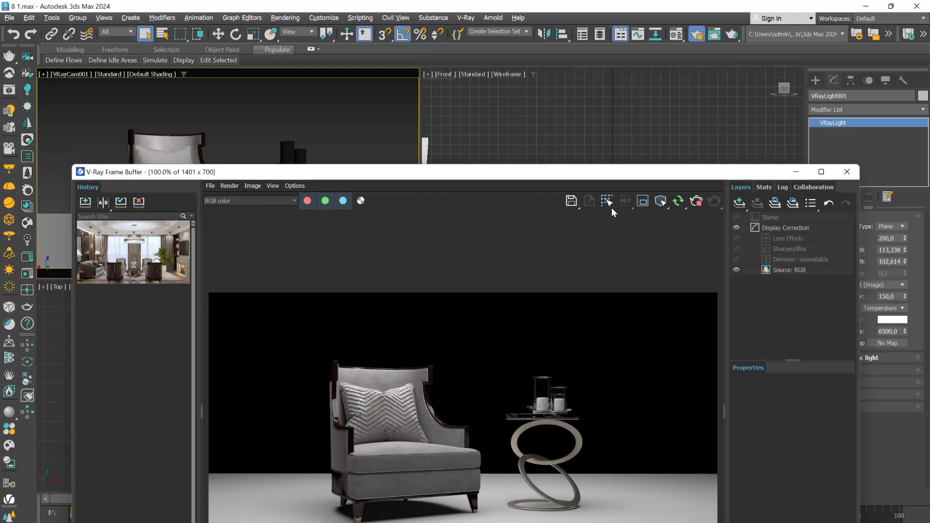
- Stop the interactive render and rearrange the frame buffer and Render Setup windows so the render settings are accessible
left_click_drag(605, 179, 505, 176)
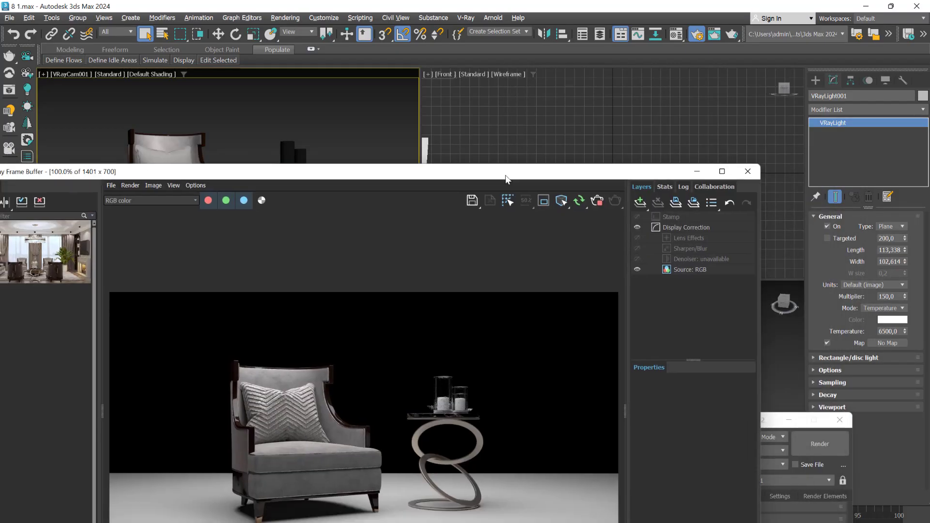
left_click(598, 204)
left_click_drag(584, 179, 436, 245)
left_click_drag(702, 420, 617, 98)
left_click(735, 174)
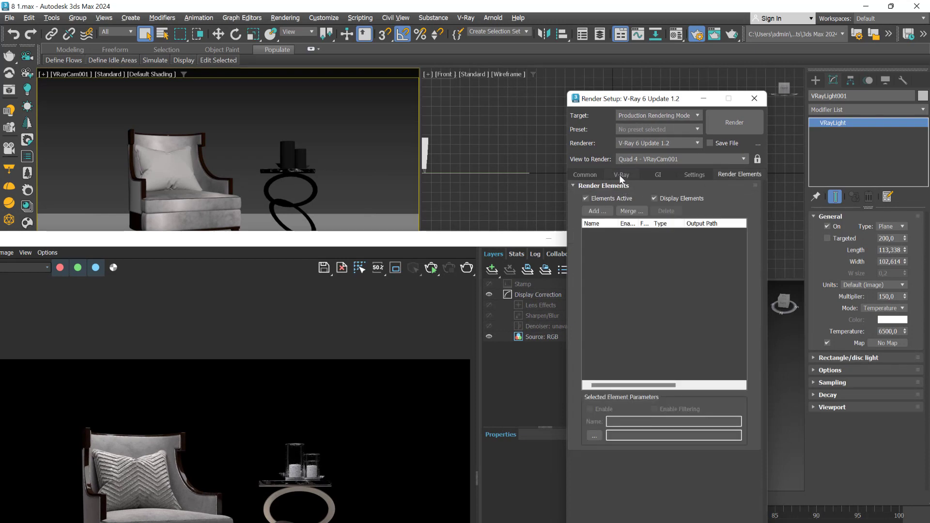
left_click(620, 174)
left_click(723, 175)
left_click(595, 211)
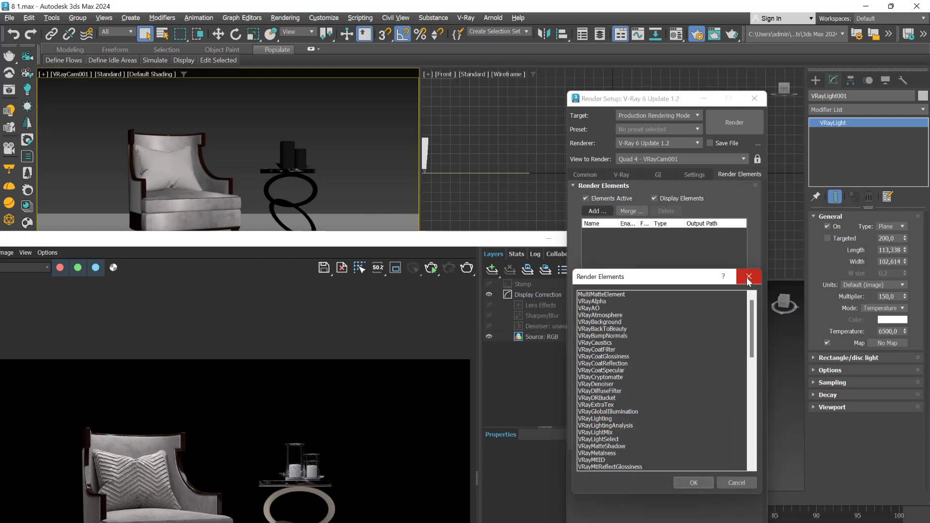
left_click(748, 278)
- Add the VRaySampleRate render element to the render setup
left_click_drag(675, 90, 624, 74)
left_click(620, 197)
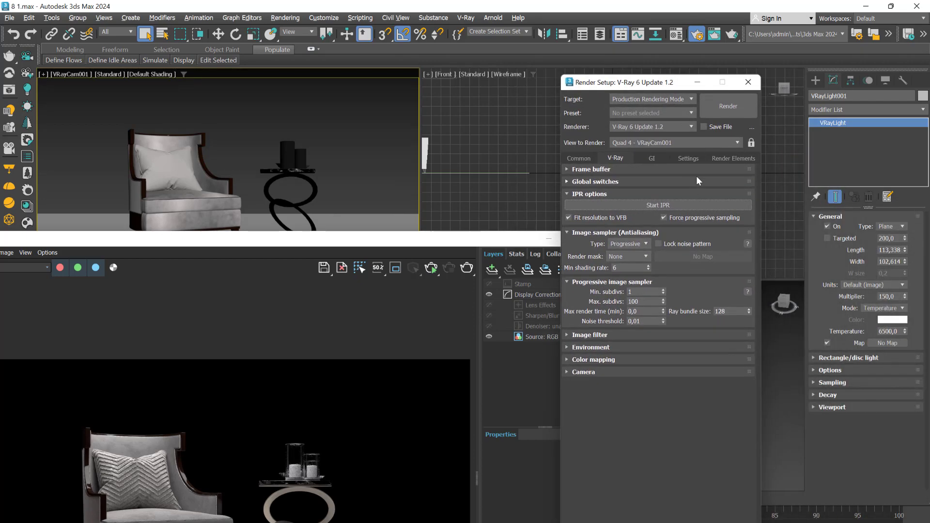
left_click(729, 157)
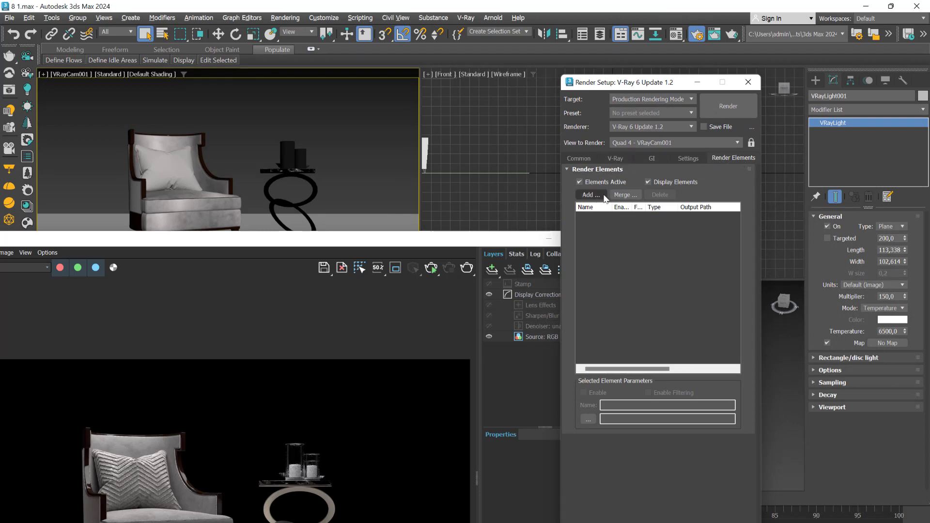
left_click(589, 195)
left_click_drag(746, 289, 753, 398)
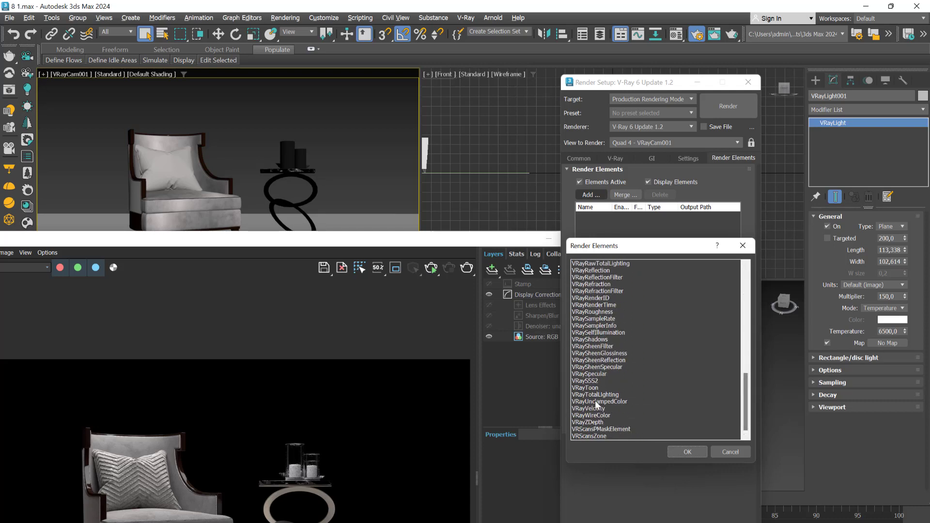
left_click(584, 319)
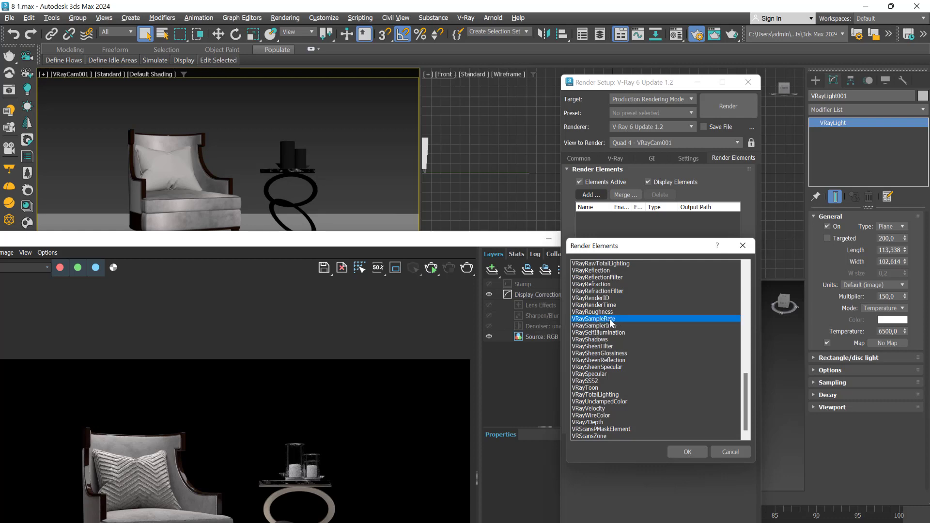
left_click(686, 450)
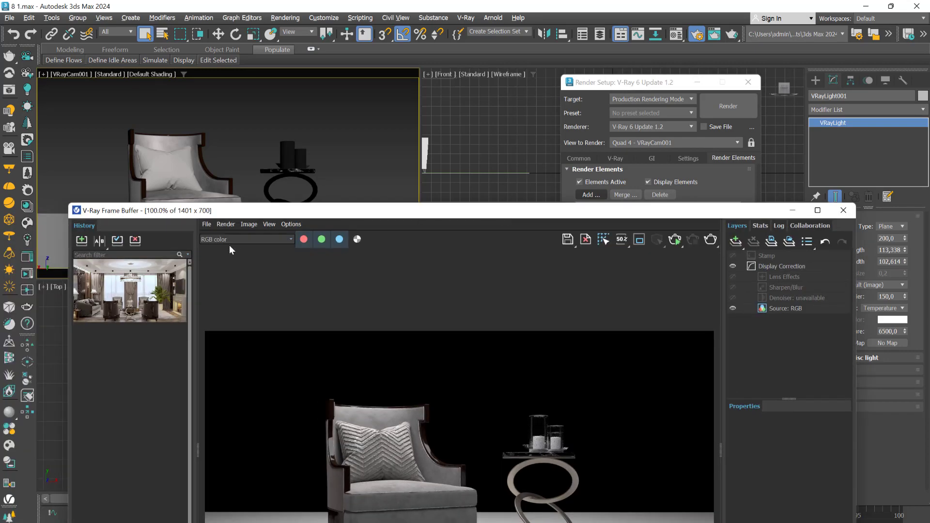
- Check which channels the frame buffer offers for display and uncover the render elements list
left_click(237, 240)
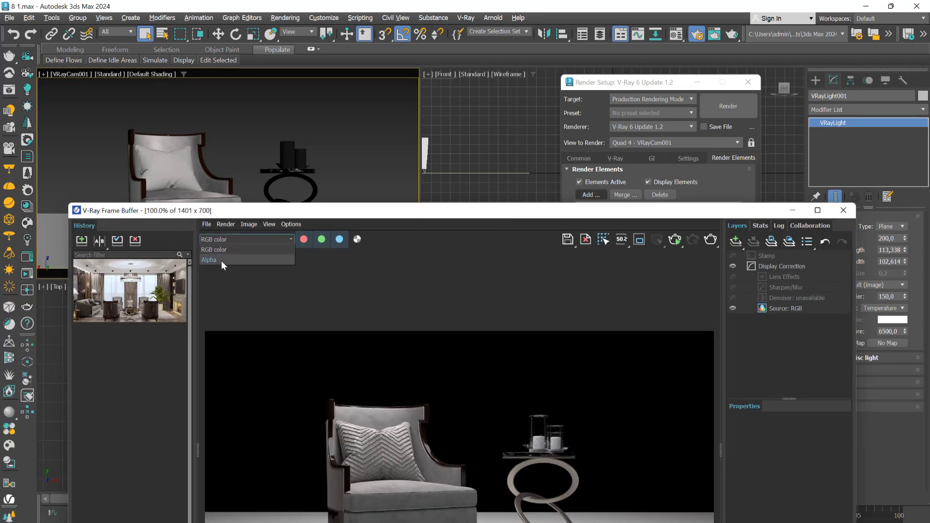
left_click(404, 214)
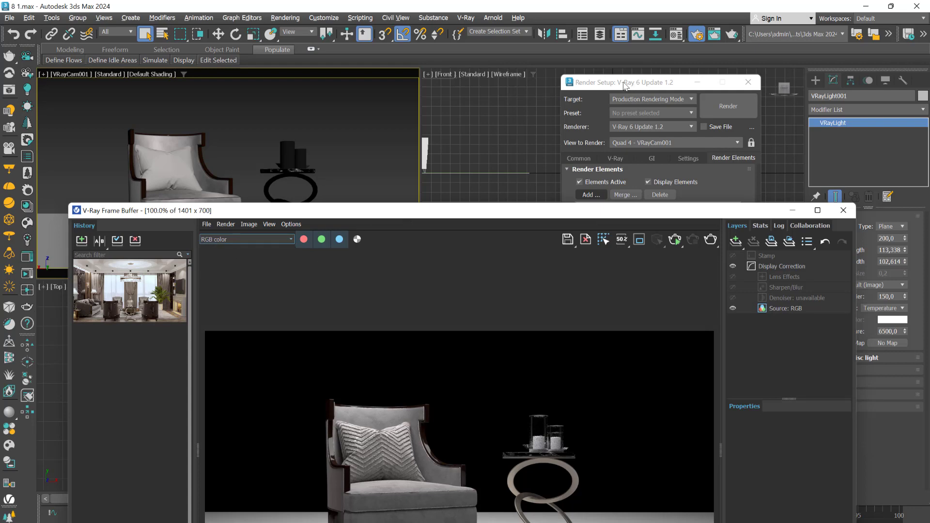
left_click_drag(557, 213, 552, 267)
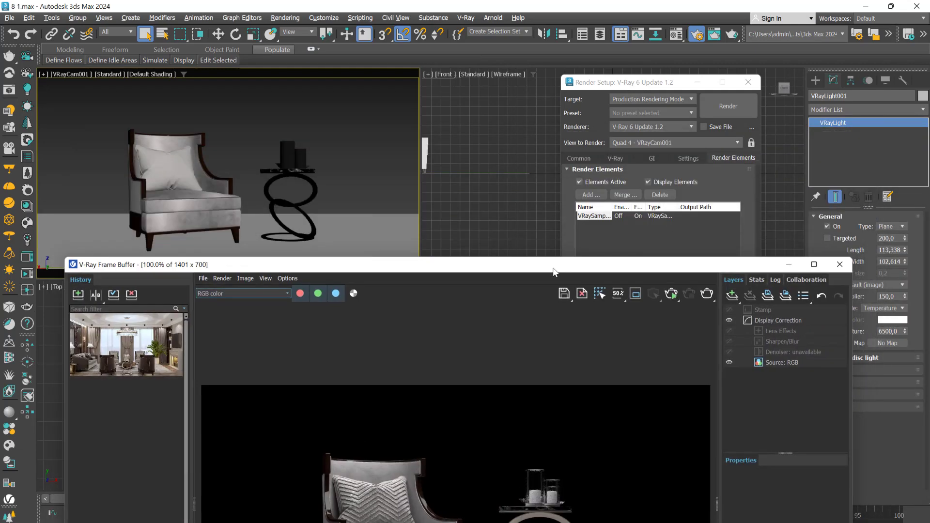
- Restart the interactive render from the V-Ray settings and bring the frame buffer into view
left_click(618, 158)
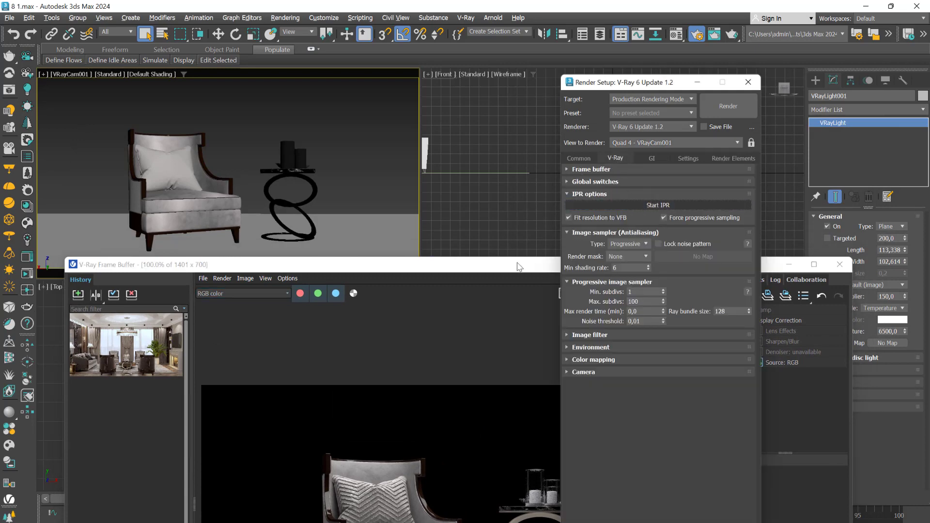
left_click(476, 274)
left_click_drag(501, 266, 552, 156)
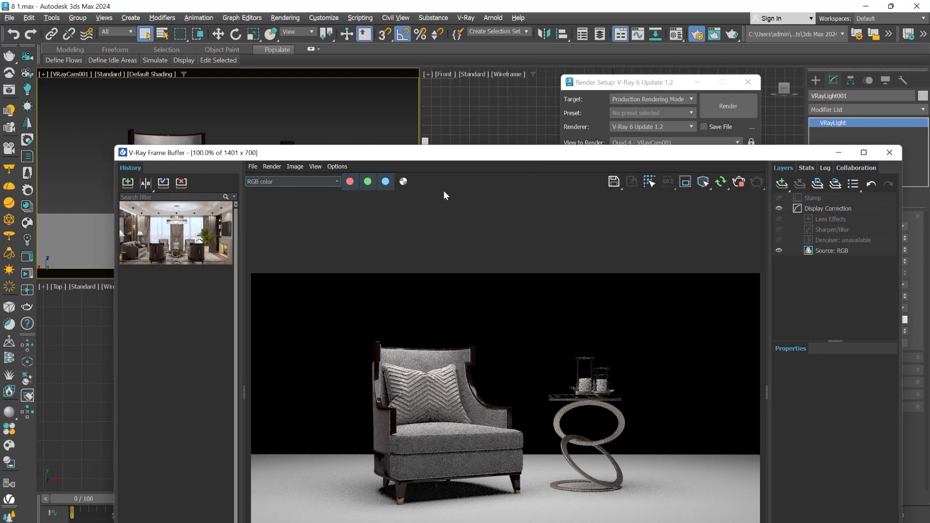
- Display the VRaySampleRate channel in the frame buffer and examine the sample distribution across the armchair, floor and side table
left_click(337, 181)
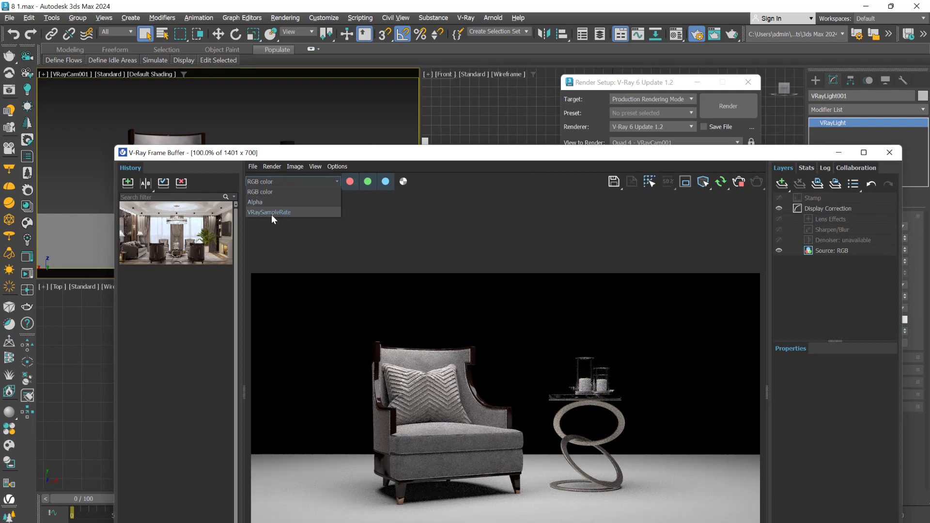
left_click(281, 215)
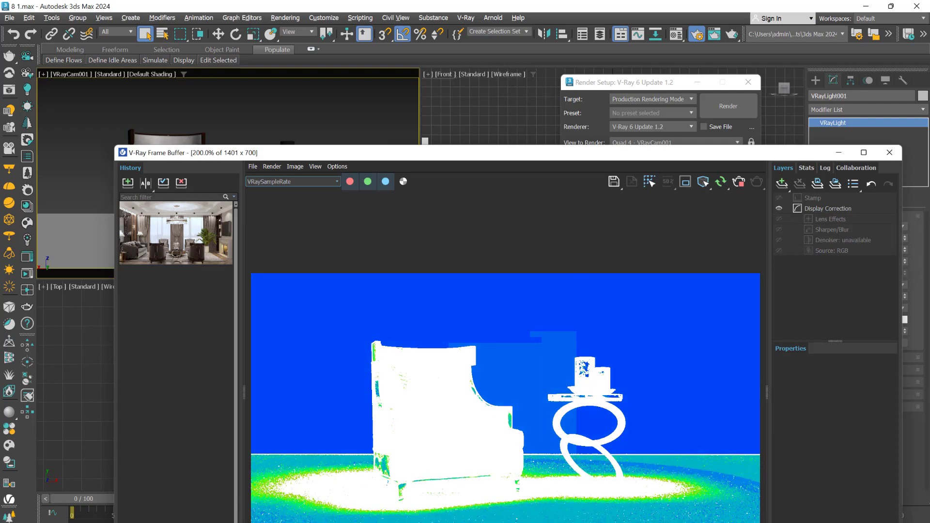
scroll(363, 492, "up", 3)
scroll(483, 412, "up", 1)
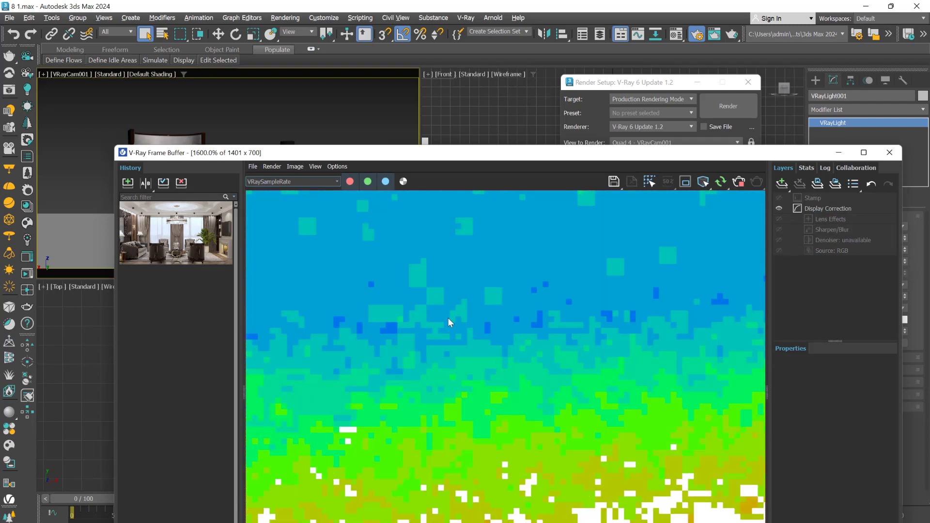
scroll(498, 435, "down", 3)
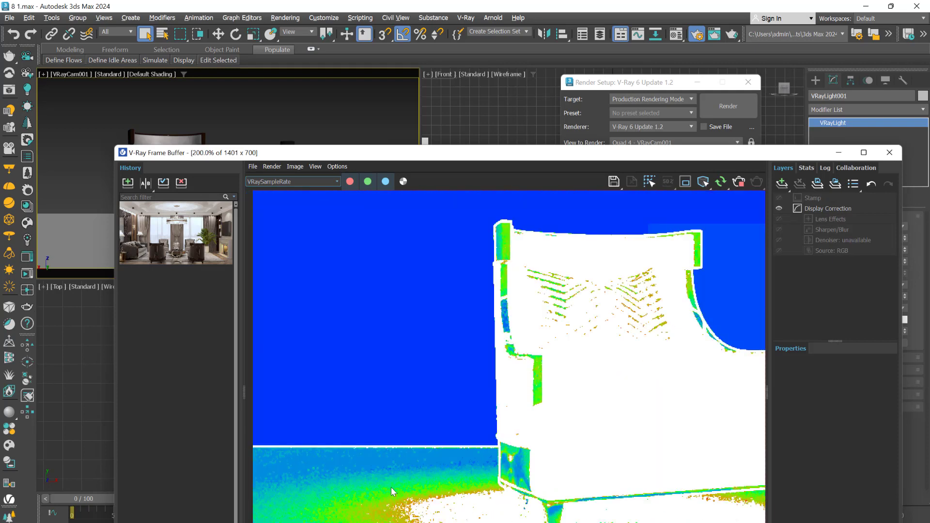
scroll(411, 484, "down", 2)
scroll(424, 475, "up", 1)
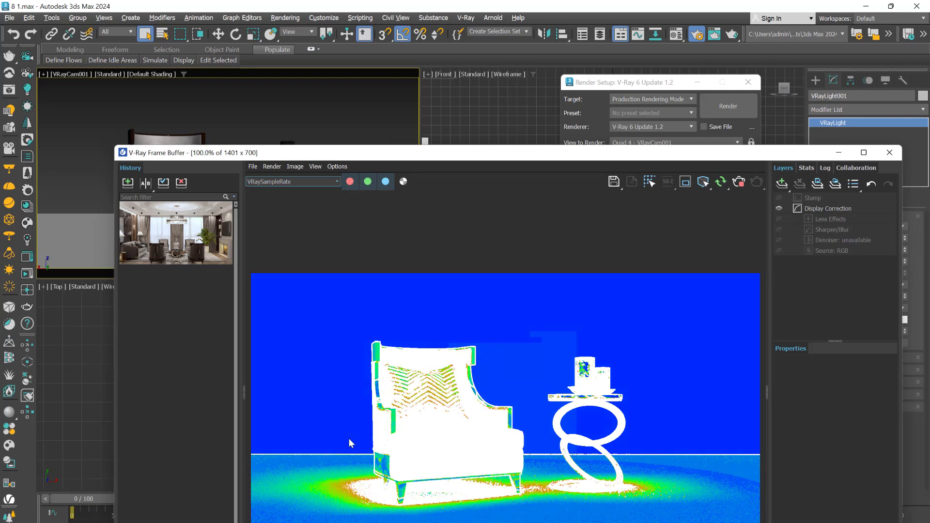
- Stop the interactive render, switch the frame buffer back to the RGB color channel and uncover the render settings
left_click_drag(535, 156, 475, 364)
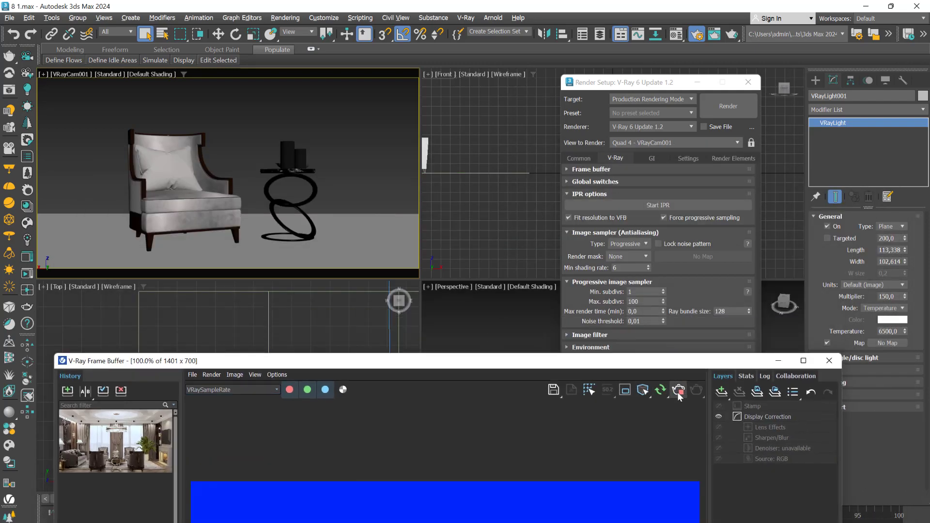
left_click_drag(465, 363, 526, 252)
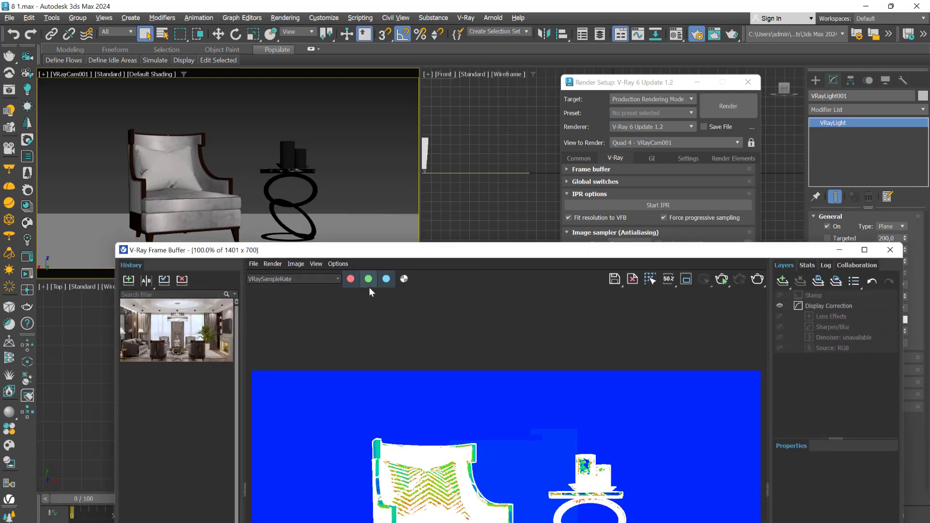
left_click(330, 280)
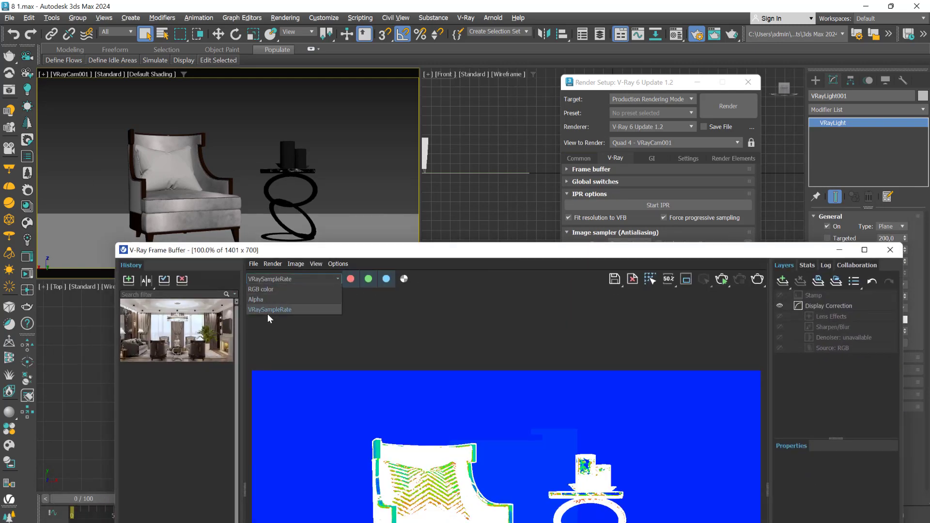
left_click(265, 288)
left_click_drag(446, 252, 403, 377)
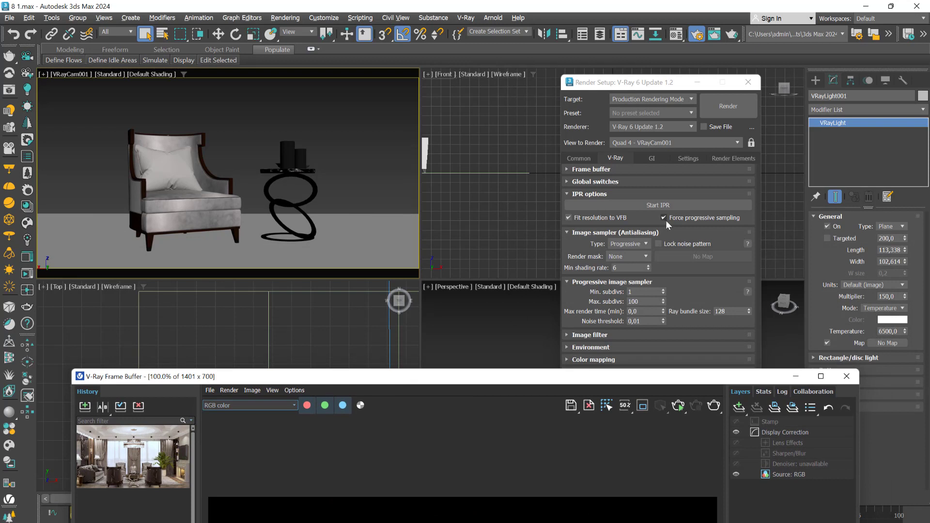
- Choose Progressive as the image sampler type and start the interactive render with the frame buffer moved into view
left_click(626, 244)
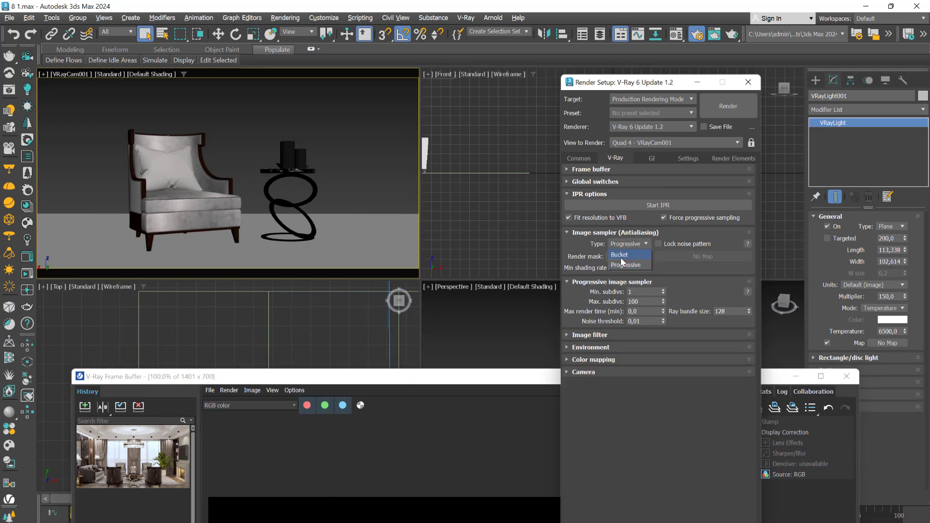
left_click(625, 265)
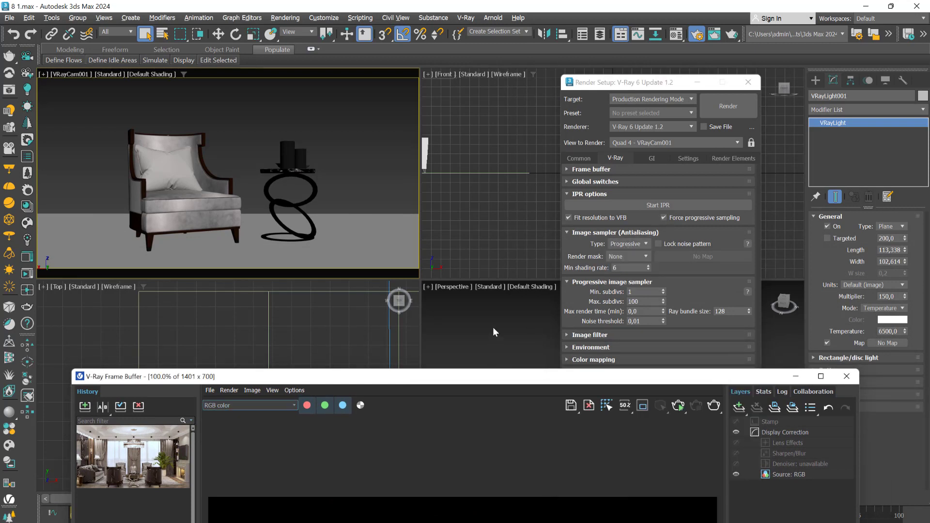
left_click(655, 208)
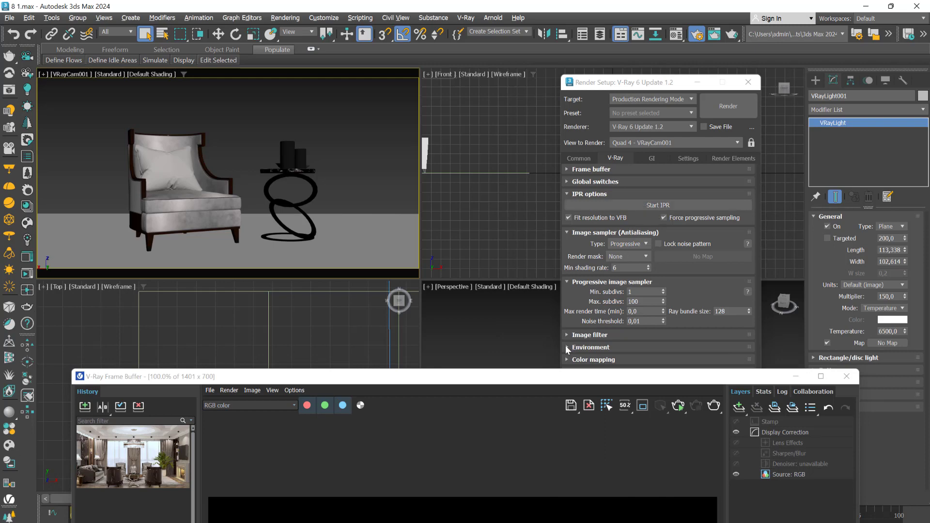
left_click_drag(535, 378, 512, 354)
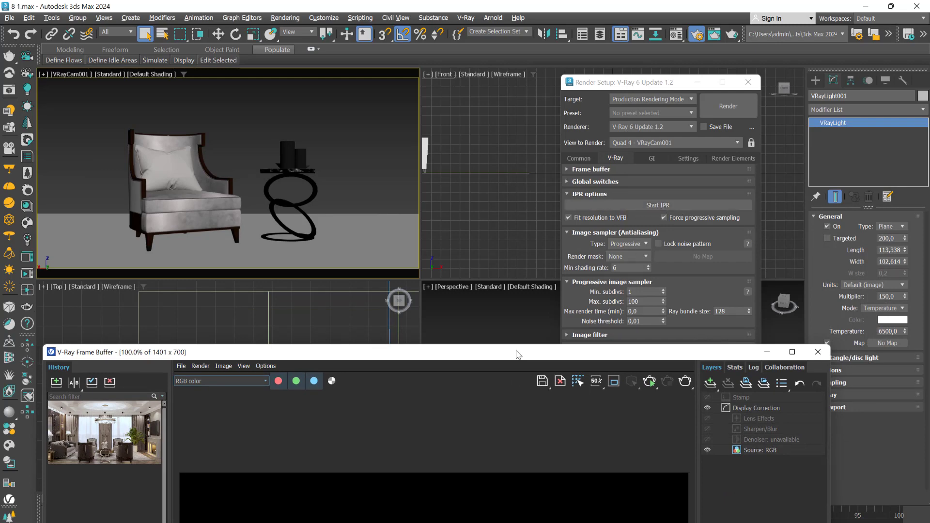
left_click_drag(501, 353, 474, 234)
left_click(647, 206)
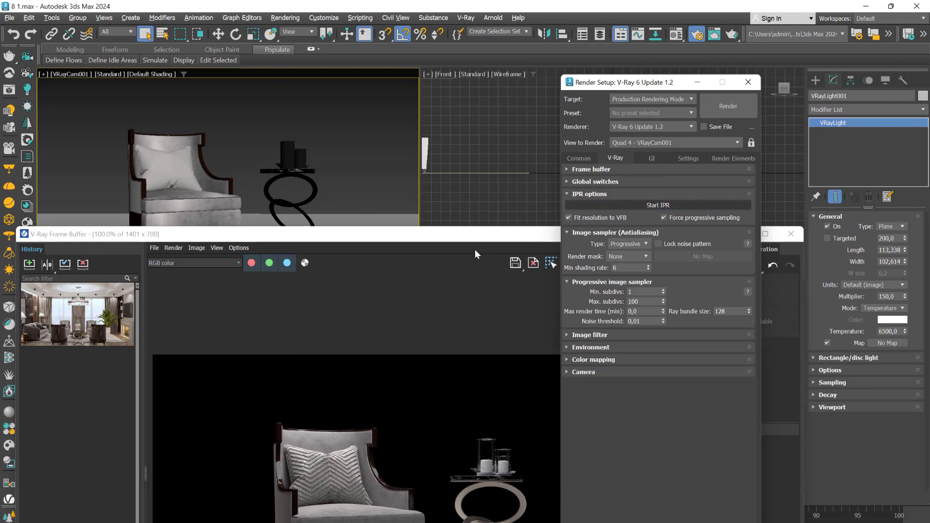
left_click(670, 204)
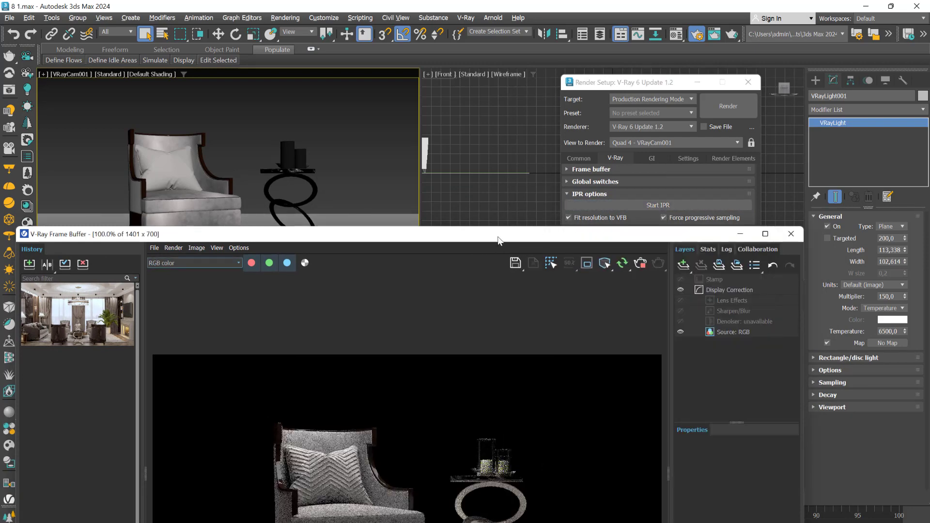
- Try raising the plane light's multiplier to 217 while the interactive render is running
left_click_drag(497, 240, 531, 137)
left_click_drag(904, 297, 21, 268)
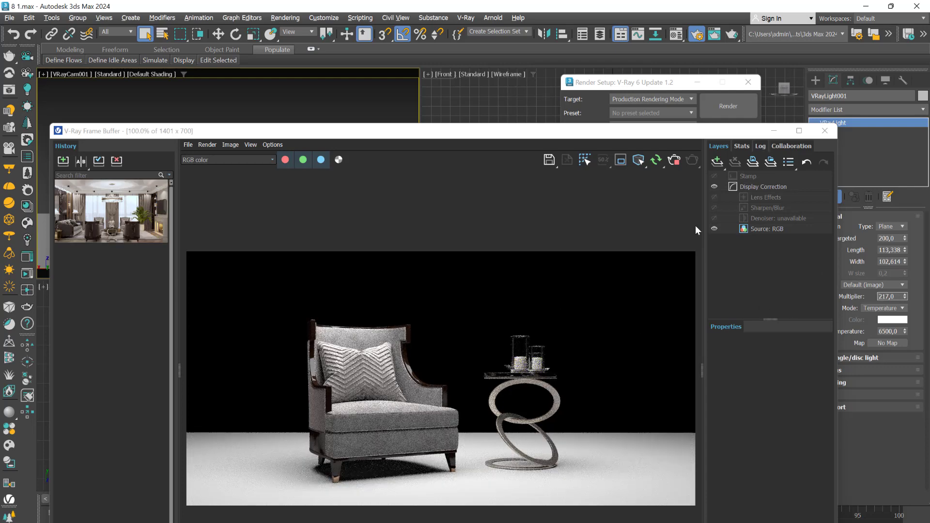
- Try the interactive render on the Front viewport, then switch it back to the VRayCam001 view
left_click_drag(594, 137, 588, 241)
left_click(362, 196)
left_click(464, 208)
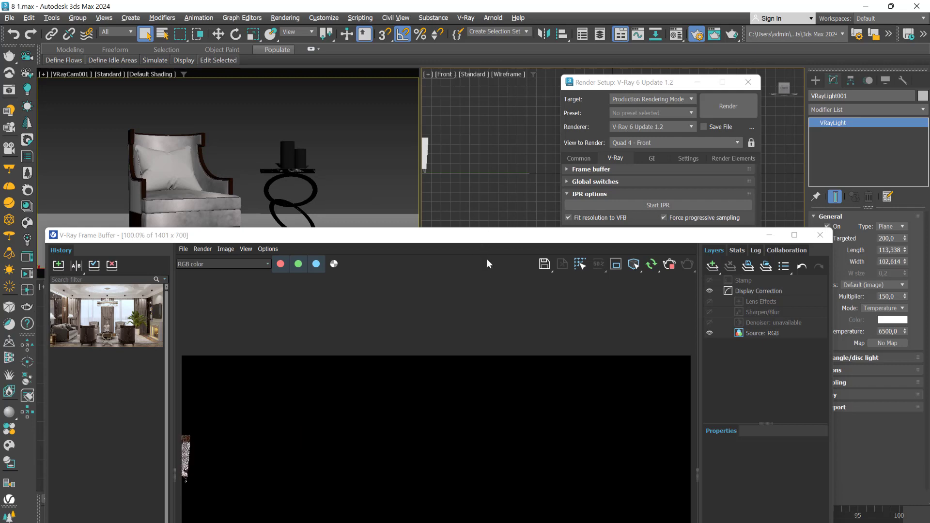
left_click(355, 181)
left_click_drag(420, 237, 462, 139)
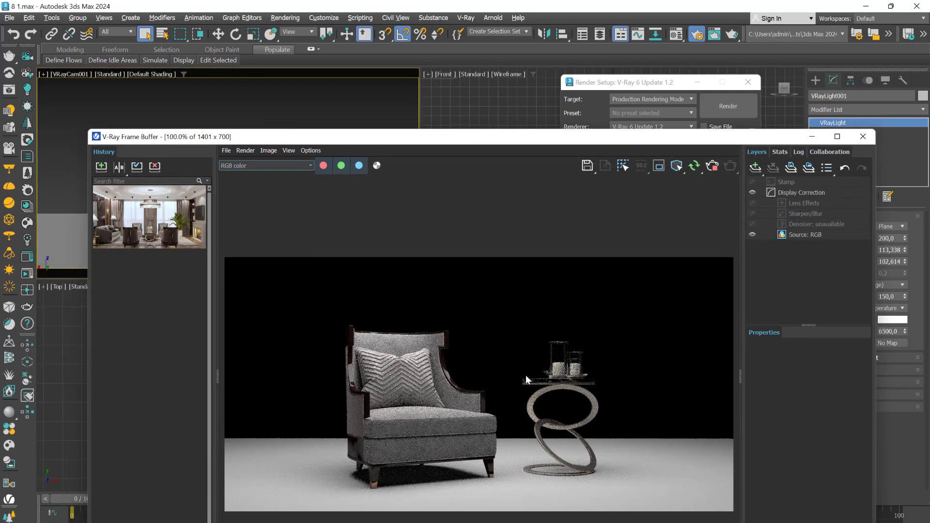
- Stop the interactive render and move the frame buffer clear of the image sampler settings
left_click_drag(607, 143, 600, 344)
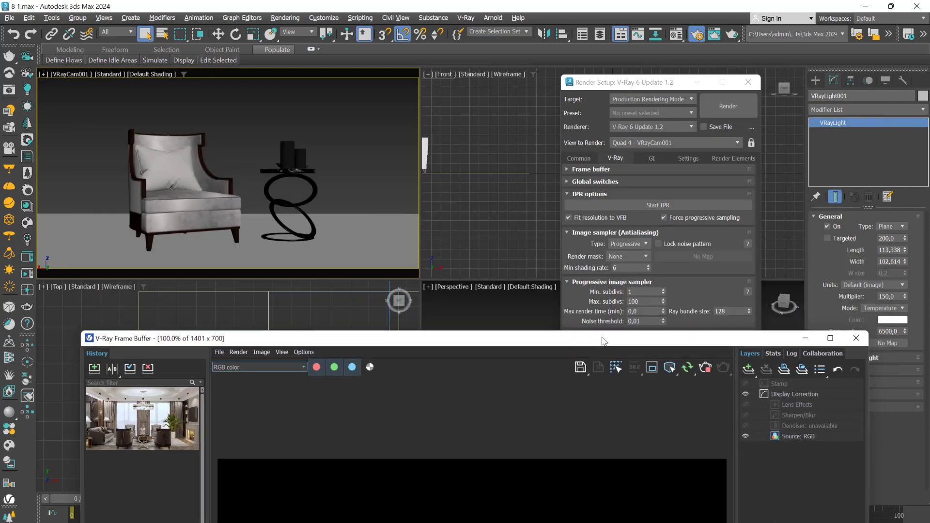
left_click(705, 369)
left_click_drag(579, 346, 557, 386)
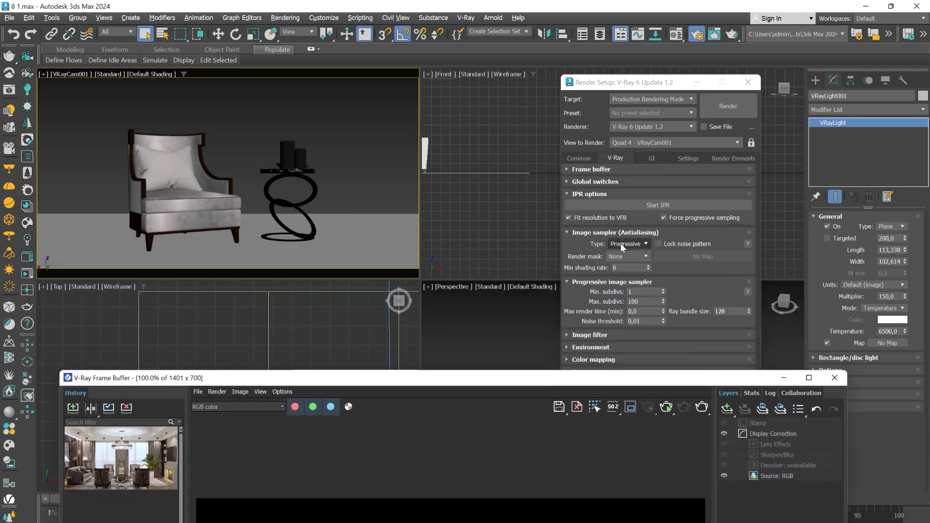
- Start a production render of the VRayCam001 view and position the frame buffer to show the image
left_click_drag(609, 86, 606, 52)
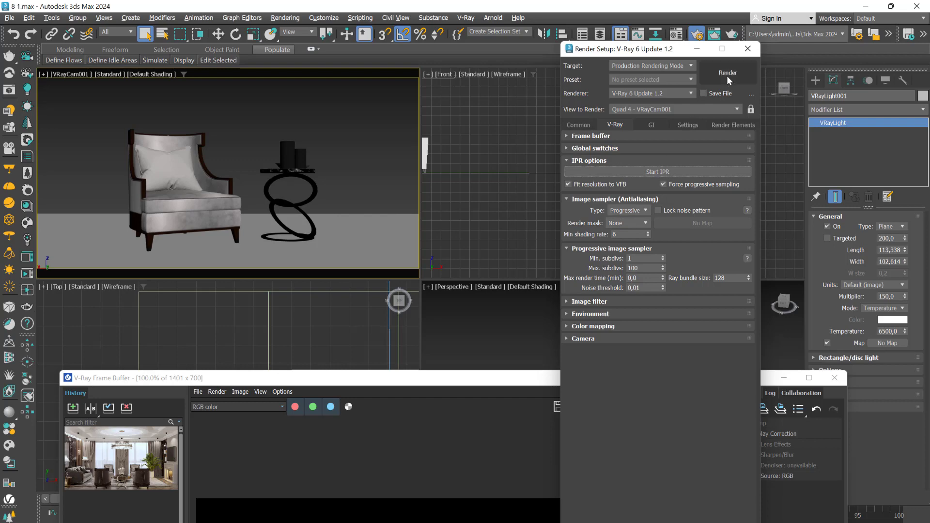
left_click_drag(455, 387, 438, 170)
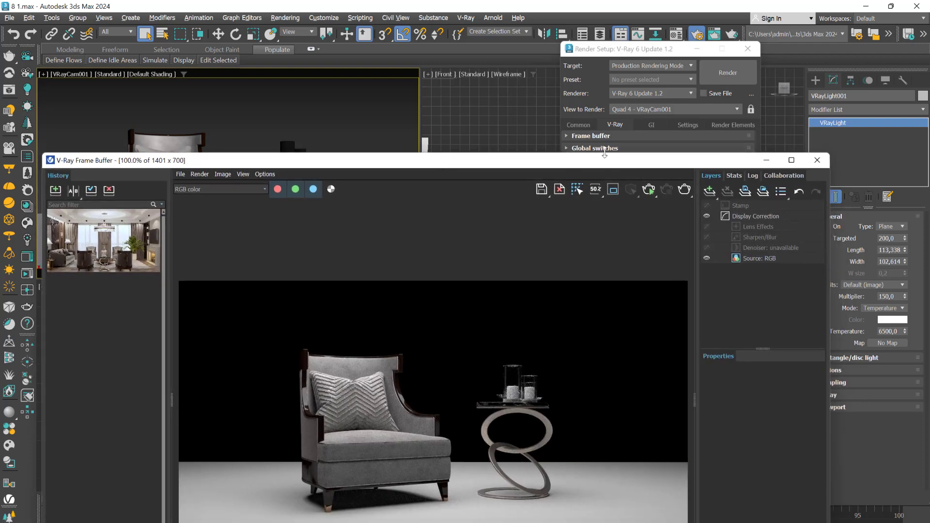
left_click(728, 81)
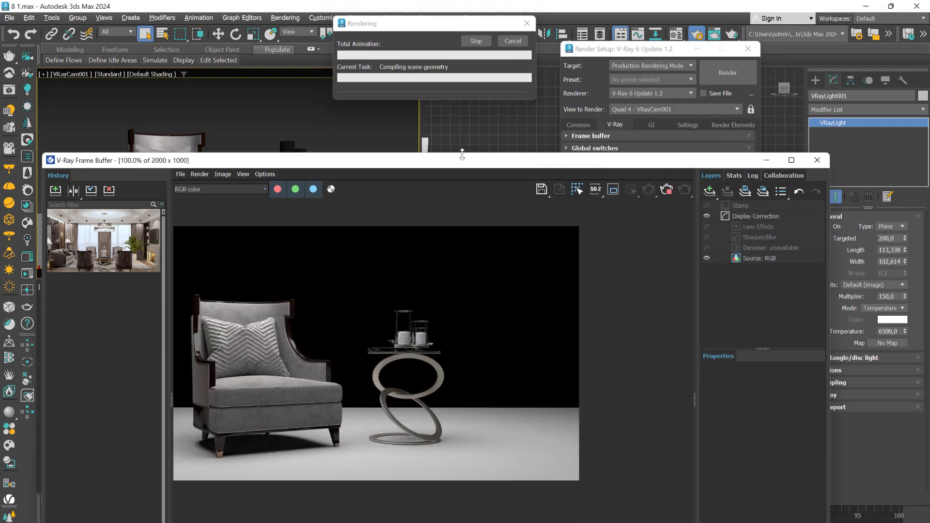
left_click_drag(462, 154, 518, 67)
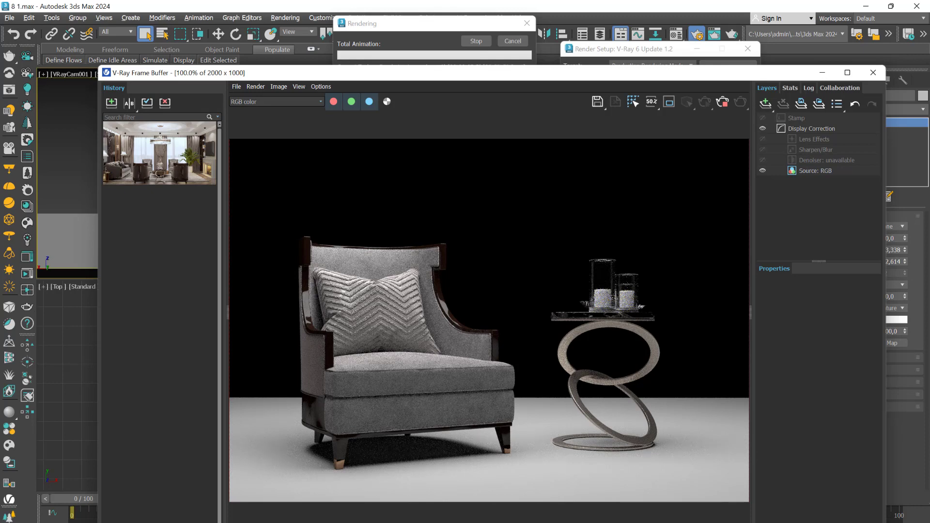
- Examine the noise and edge quality on the armchair's upholstery and front leg as the progressive render refines
scroll(498, 412, "up", 6)
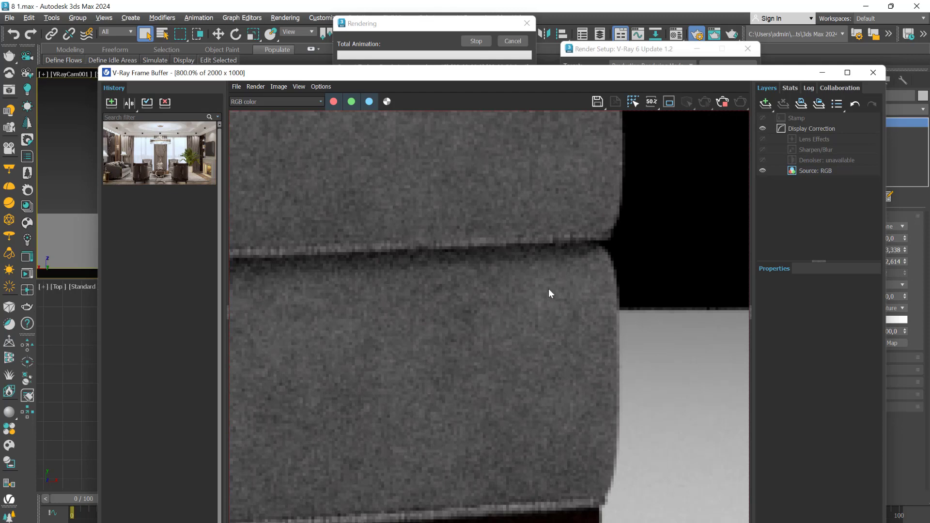
scroll(491, 341, "down", 5)
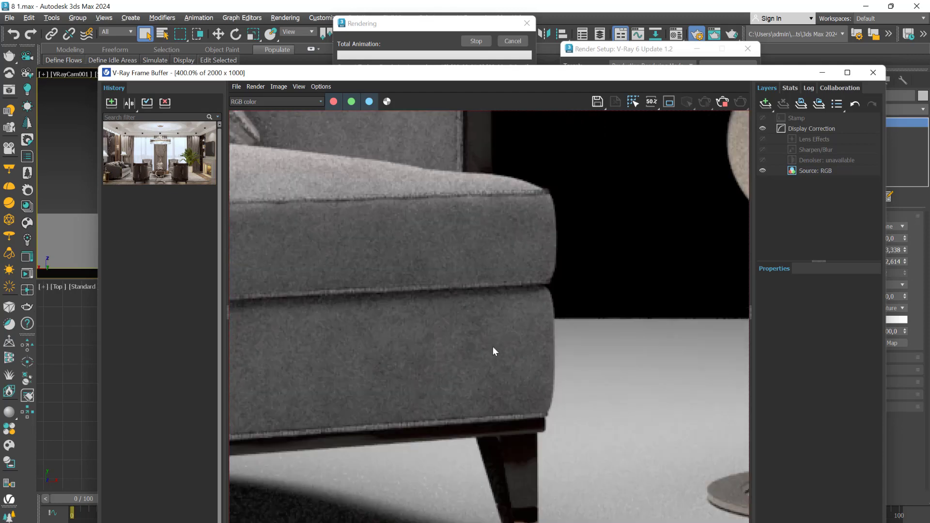
scroll(499, 474, "up", 5)
scroll(488, 439, "up", 2)
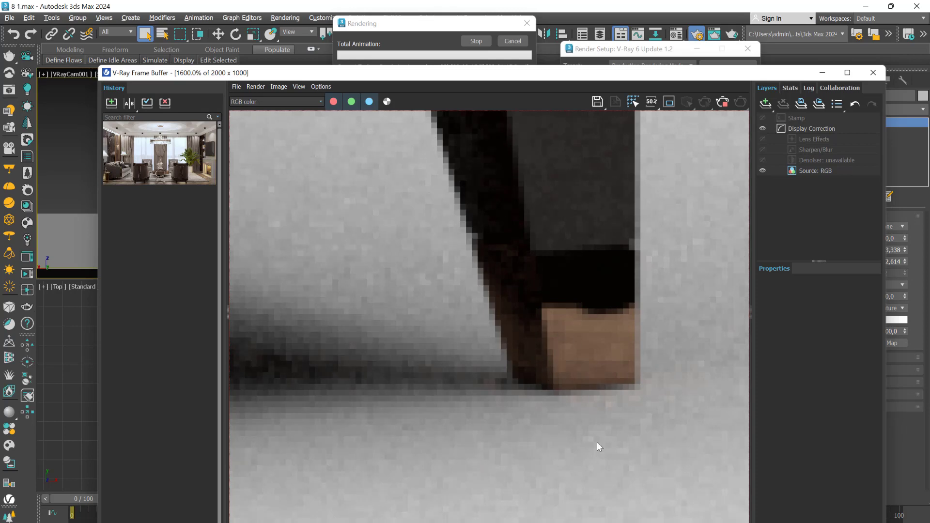
scroll(538, 363, "down", 8)
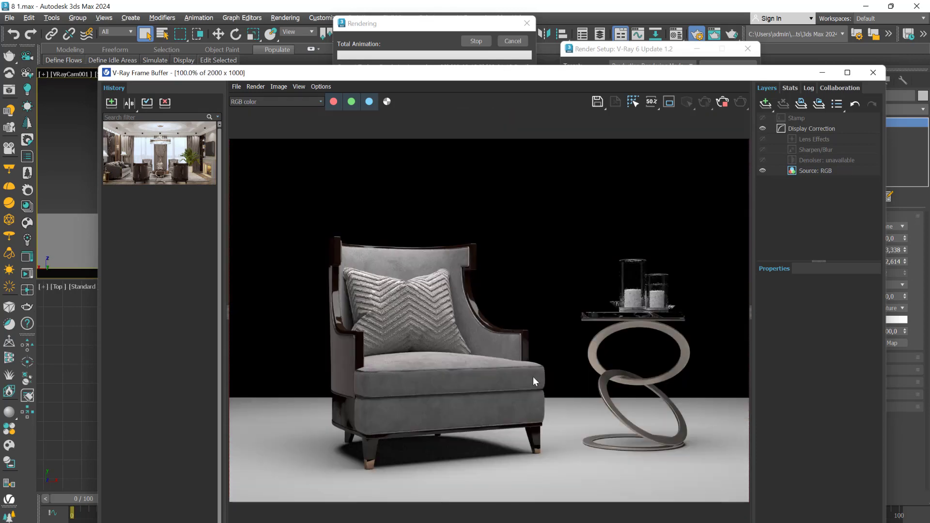
mouse_move(622, 522)
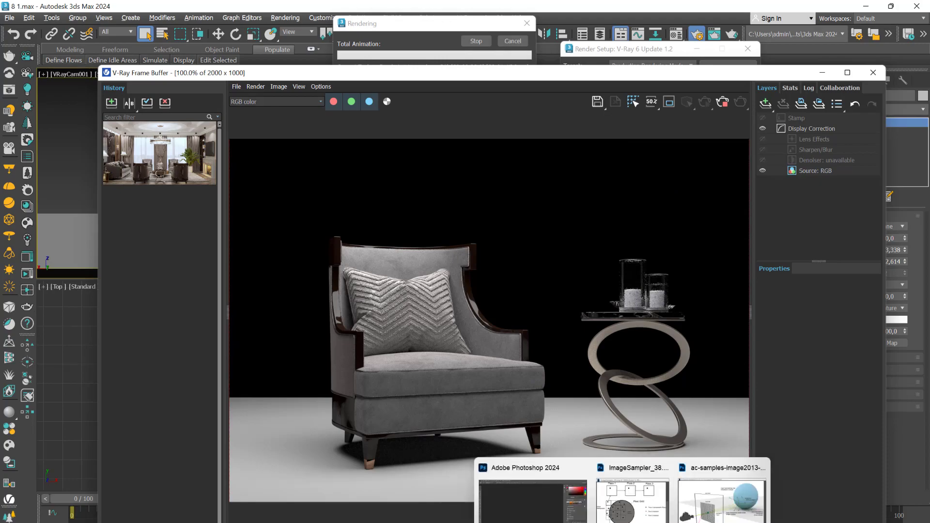
left_click(506, 514)
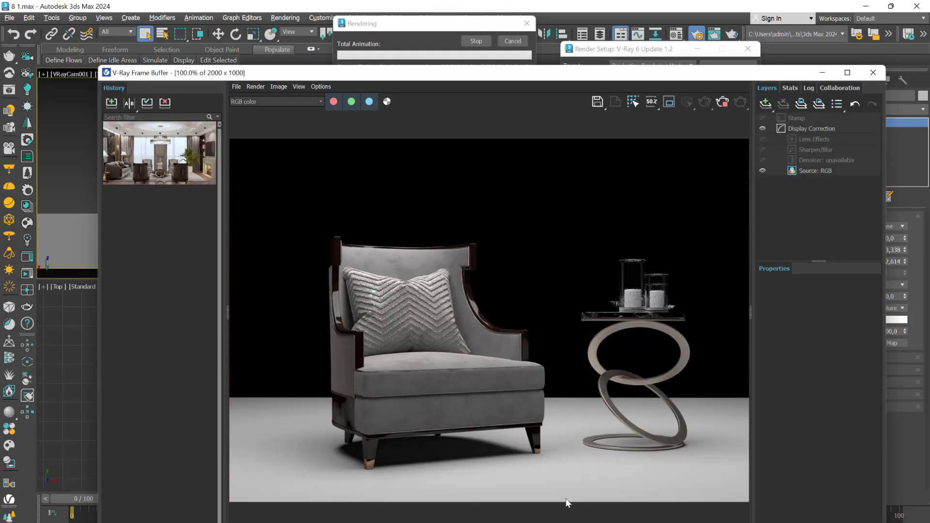
- Uncover the render progress and settings windows, then cancel the running production render
left_click_drag(543, 73, 552, 353)
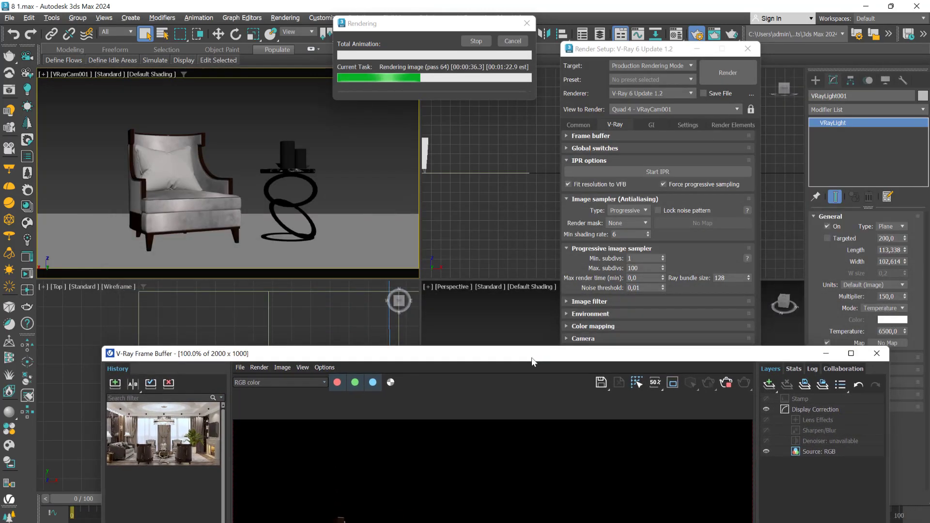
left_click(512, 43)
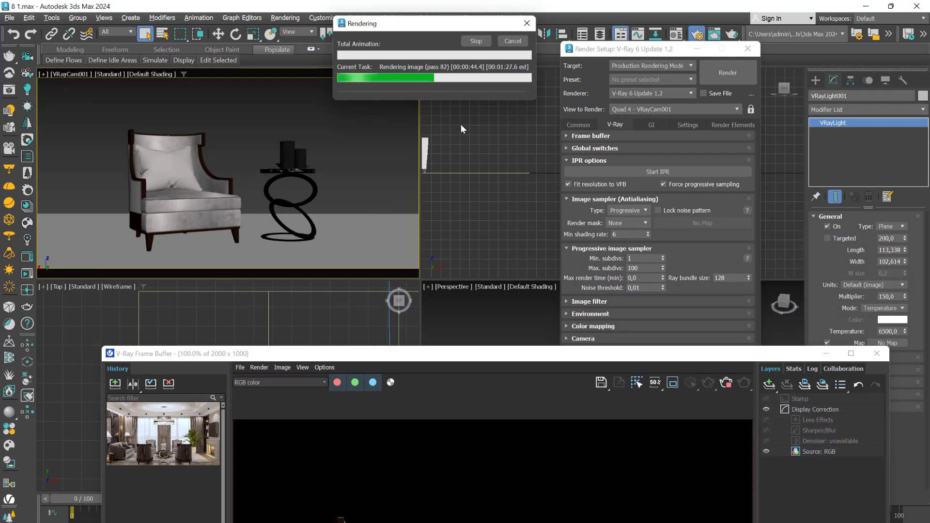
- Review the max render time and noise threshold fields of the progressive image sampler, keeping them clear of the frame buffer
double_click(635, 278)
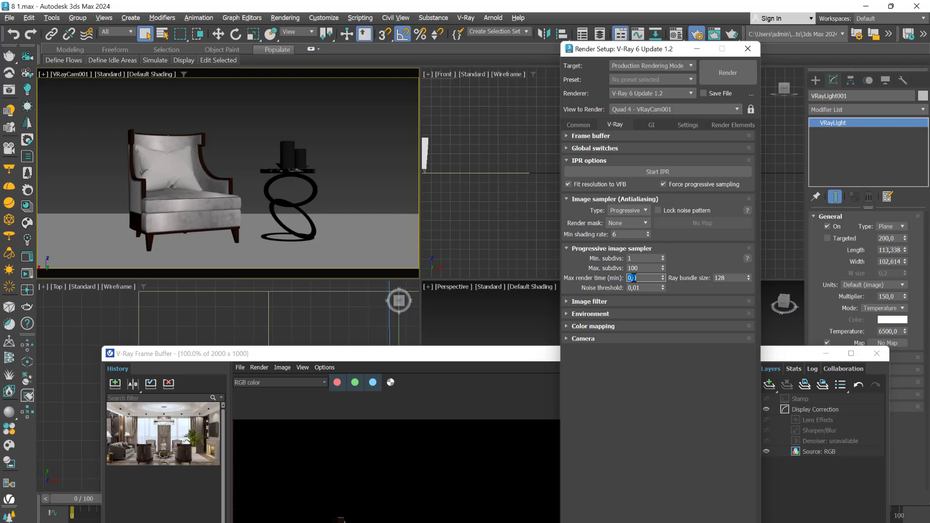
double_click(635, 288)
left_click_drag(525, 353, 443, 306)
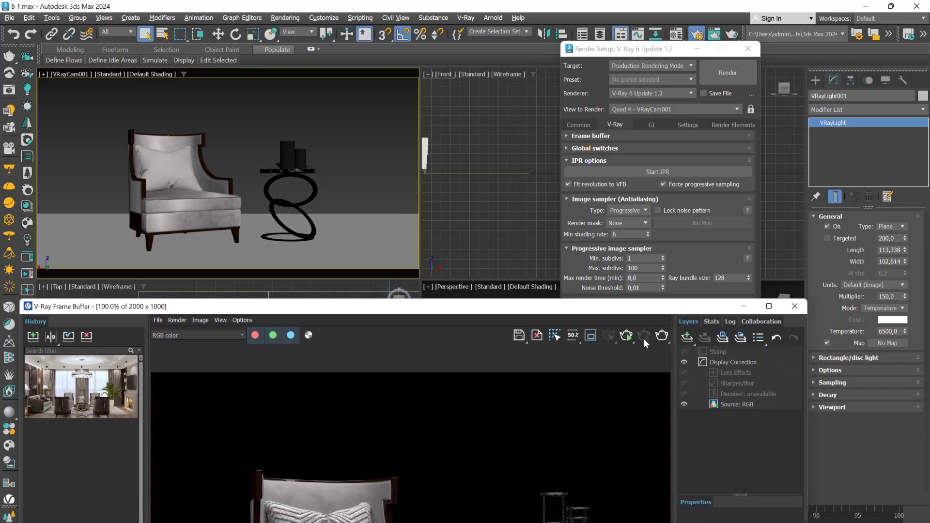
double_click(632, 278)
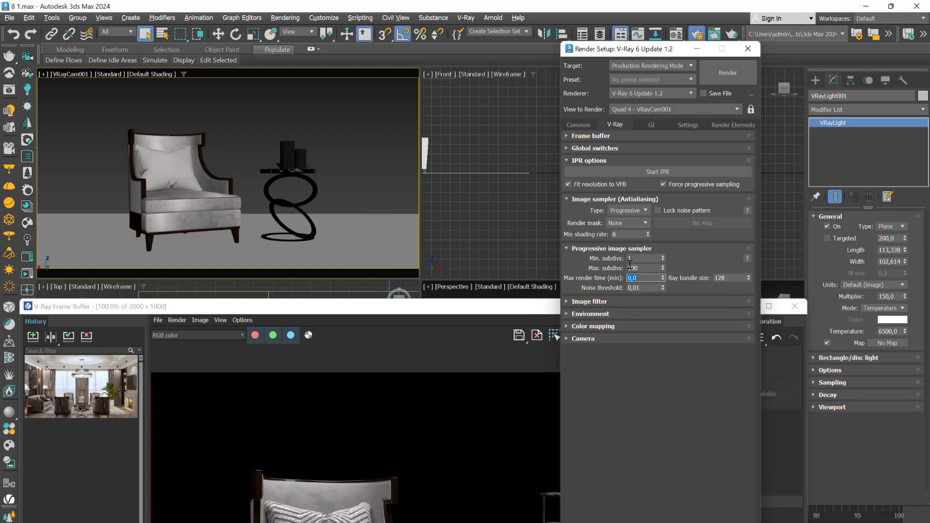
- Switch the image sampler type to Bucket and start a production render of the VRayCam001 view
left_click(635, 212)
left_click(626, 222)
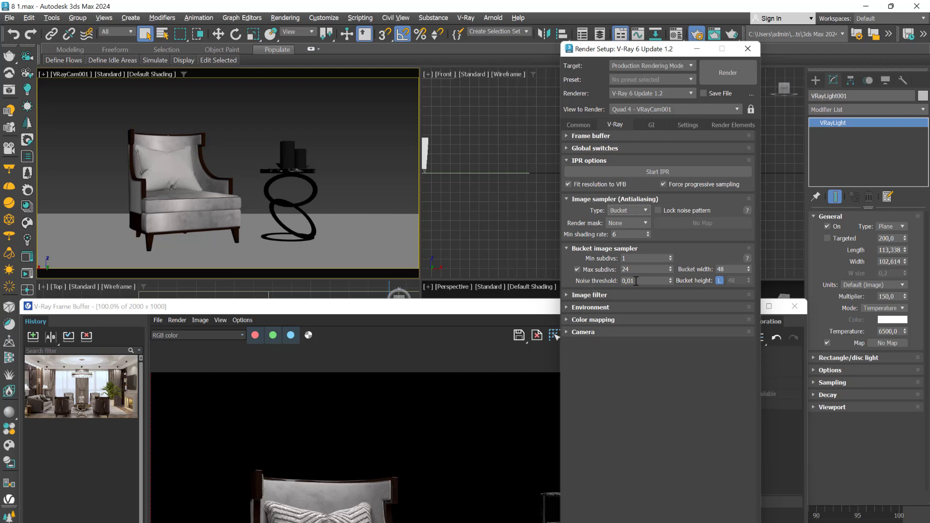
left_click_drag(529, 307, 416, 140)
scroll(386, 370, "down", 1)
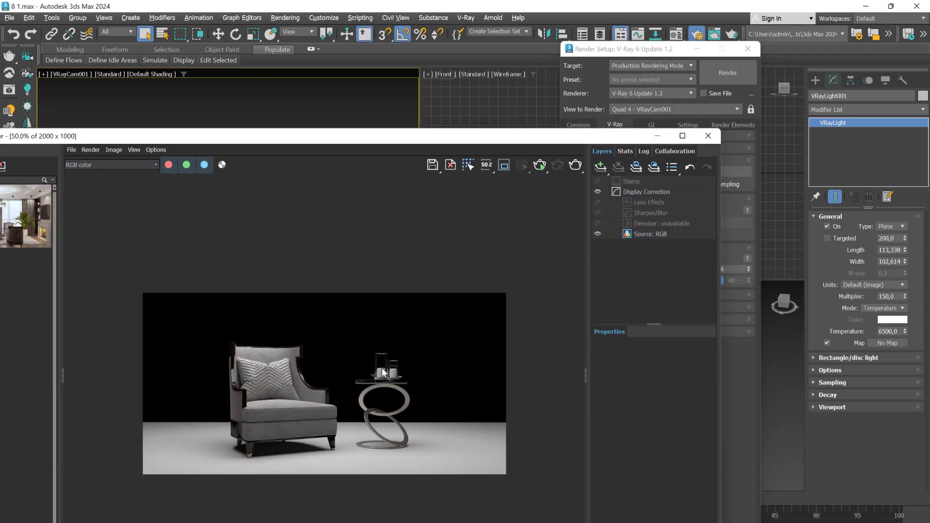
left_click(718, 72)
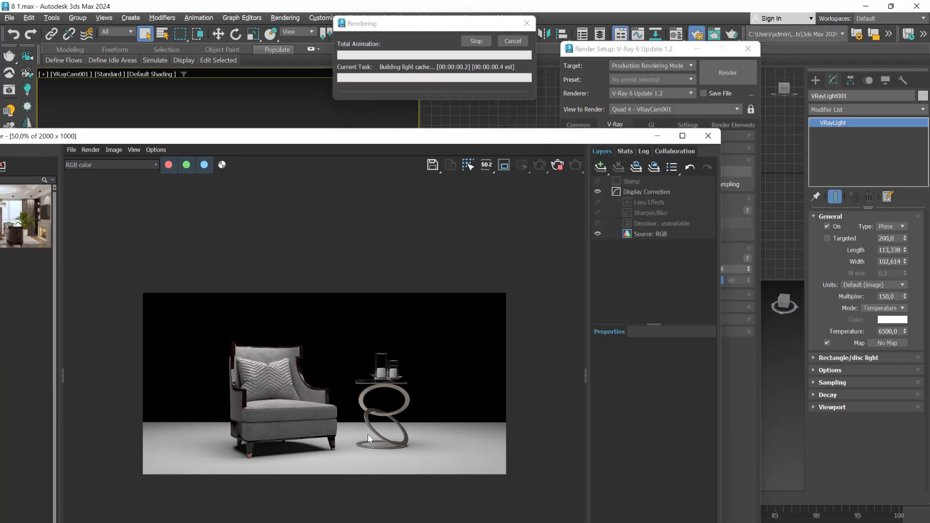
- Examine the noise and detail on the armchair's pillow, frame and backrest as the buckets render
scroll(277, 371, "up", 3)
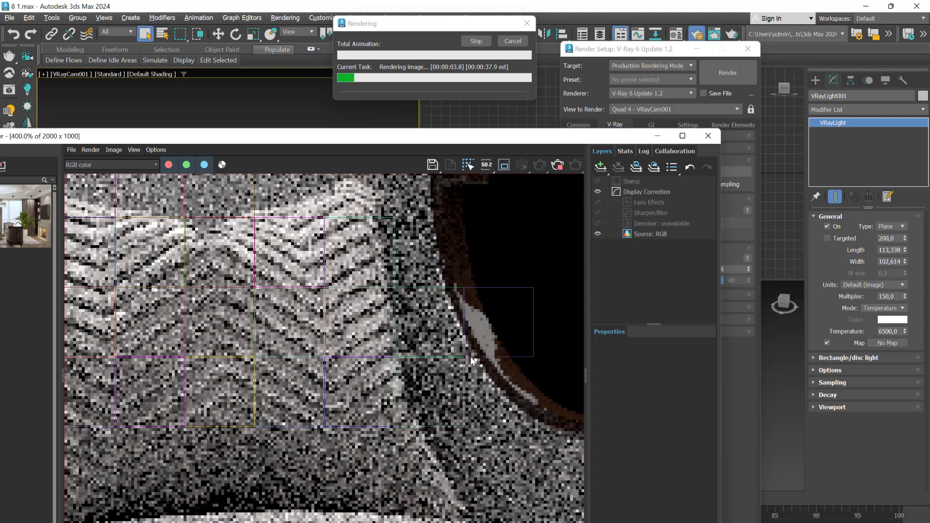
left_click_drag(536, 144, 431, 198)
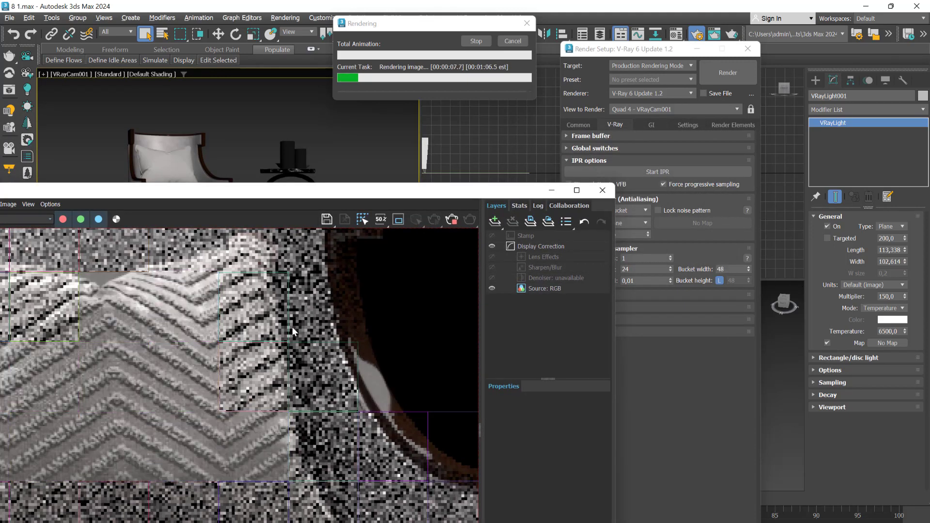
scroll(292, 327, "down", 2)
scroll(293, 348, "down", 1)
left_click_drag(304, 194, 502, 87)
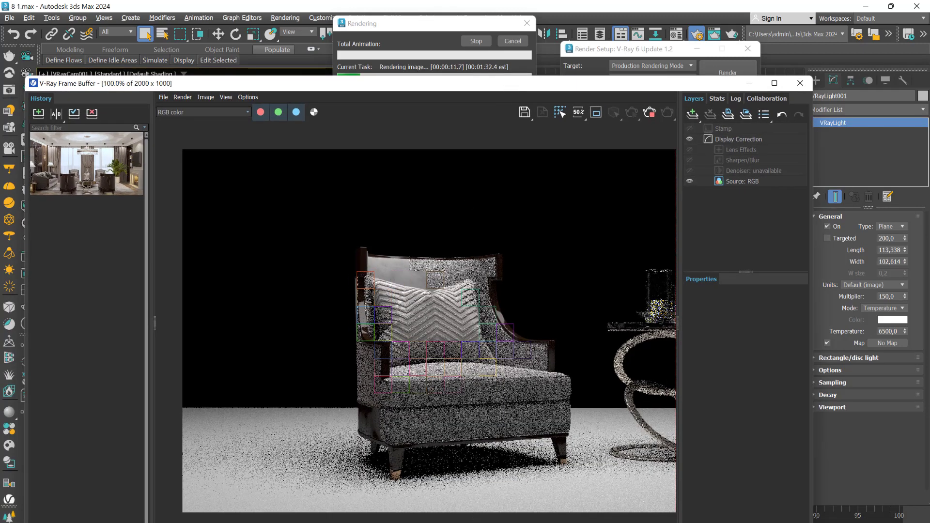
scroll(398, 266, "up", 2)
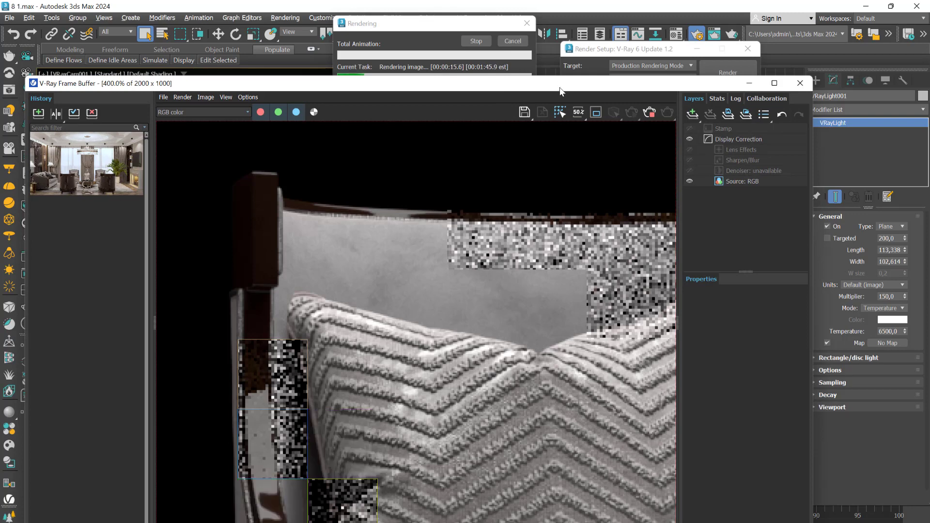
- Review the bucket image sampler's noise threshold and stop the running production render
left_click_drag(561, 83, 528, 377)
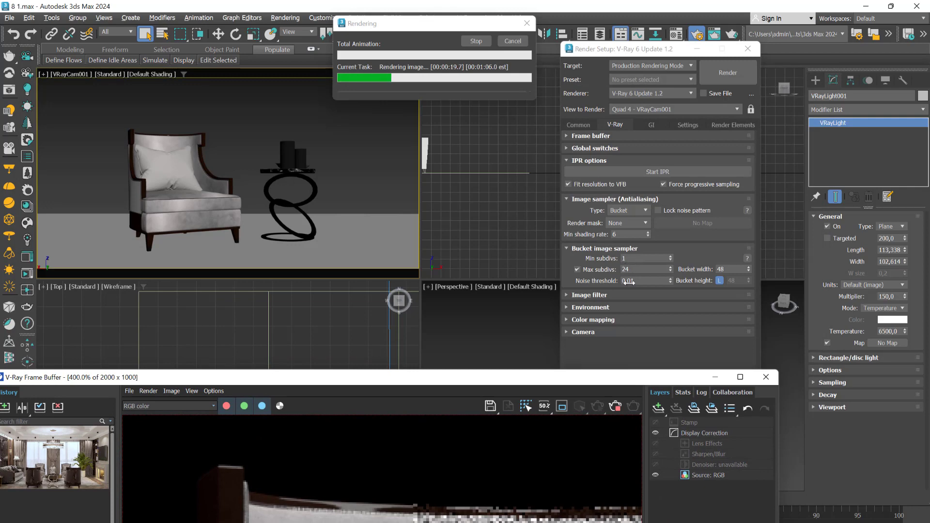
left_click_drag(525, 382, 613, 111)
scroll(464, 400, "down", 2)
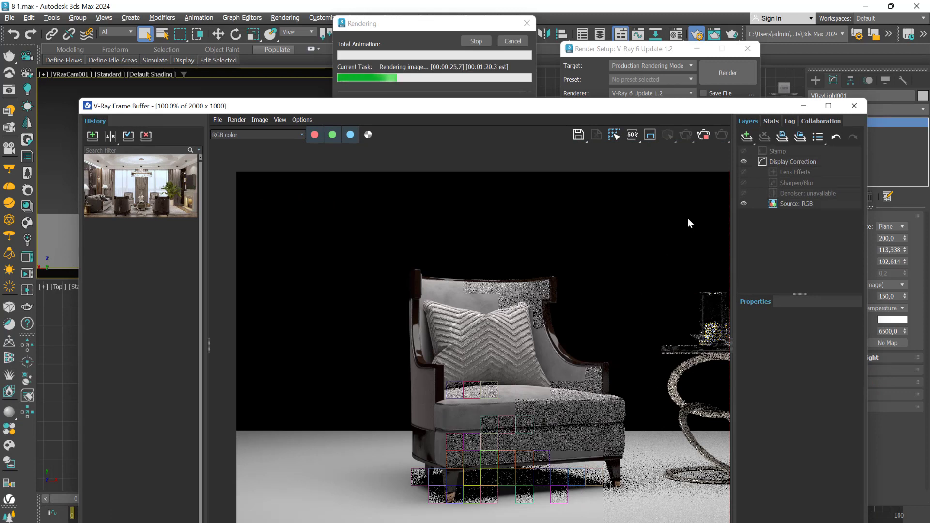
left_click(704, 137)
left_click_drag(635, 113, 548, 403)
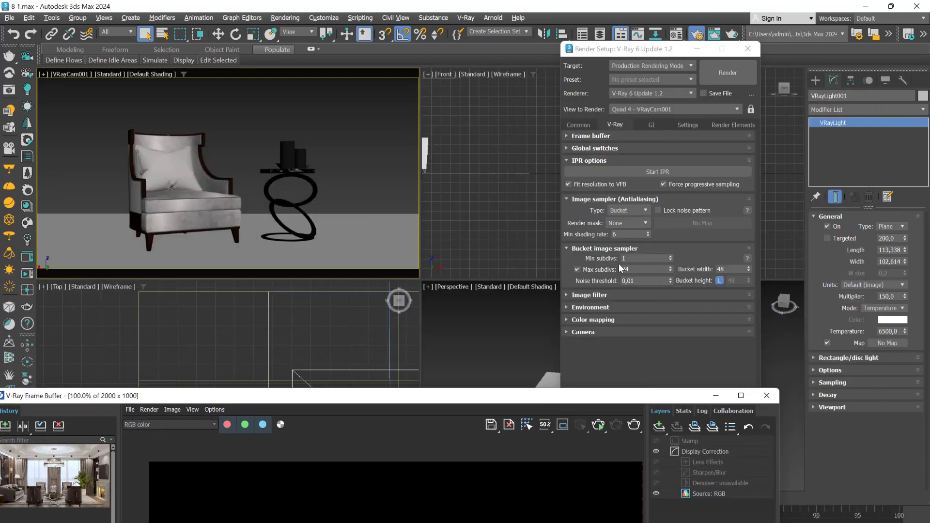
- Check the VRaySampleRate element in the render elements list and among the frame buffer's channels, keeping RGB color displayed
left_click(731, 125)
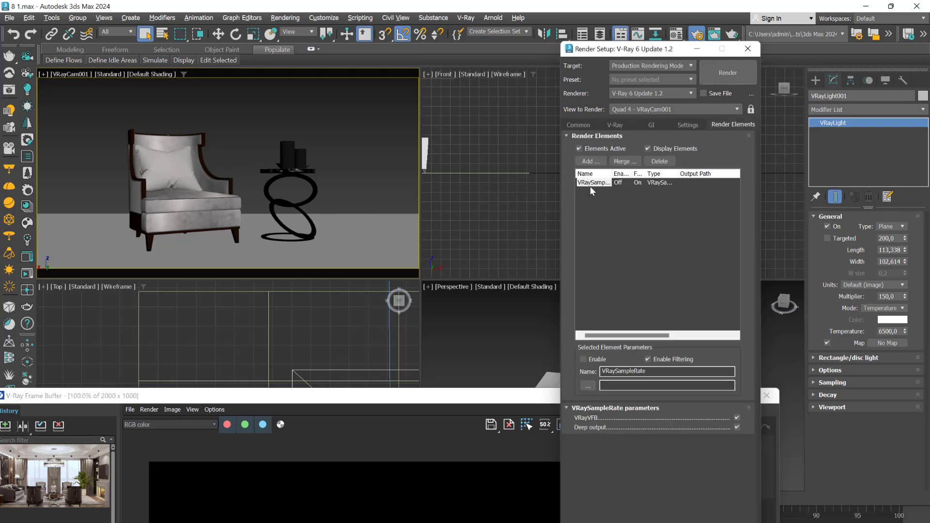
left_click(614, 125)
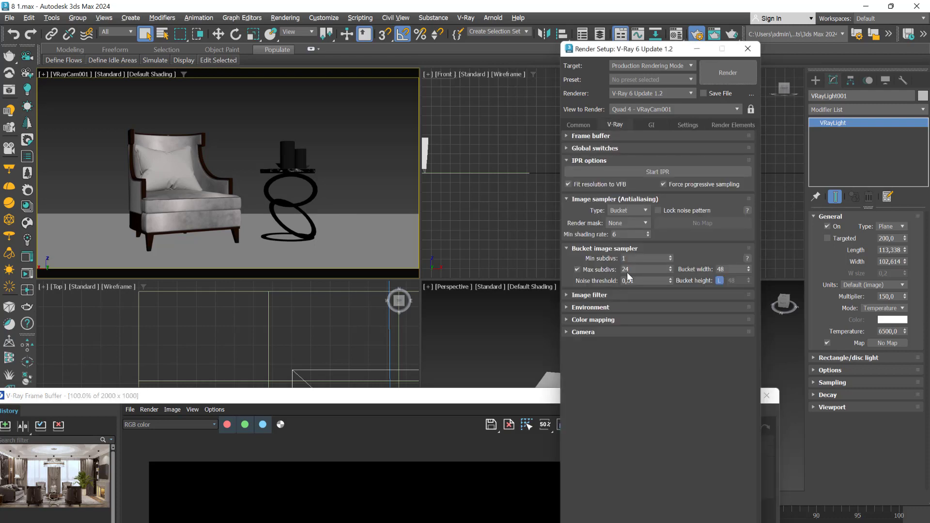
left_click_drag(422, 411, 508, 177)
left_click(257, 202)
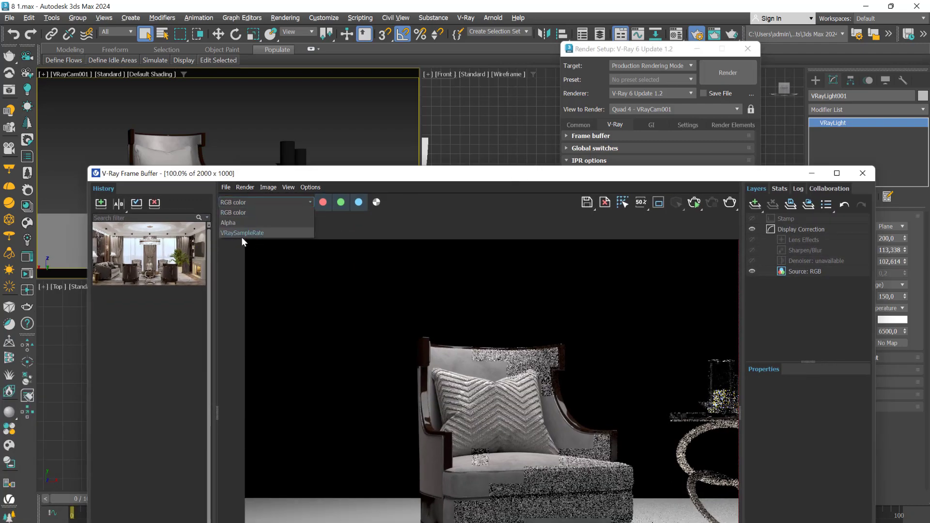
left_click(456, 230)
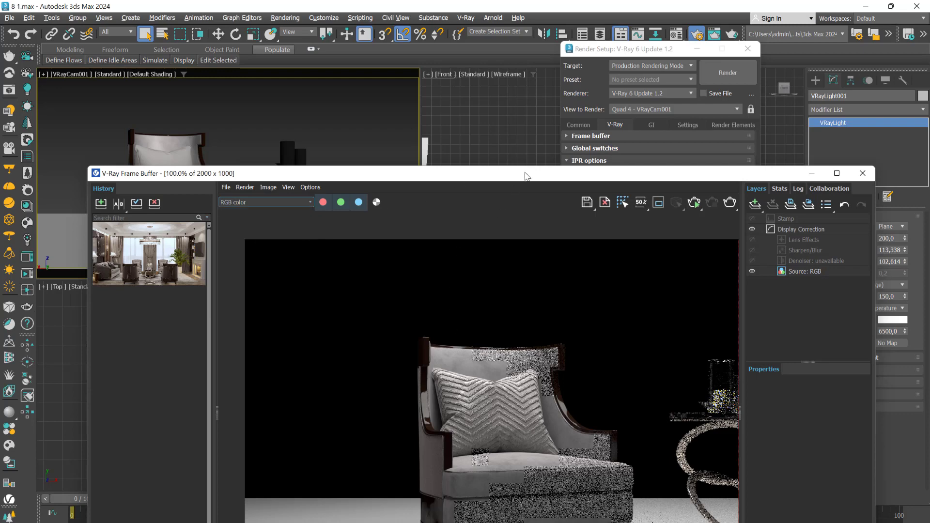